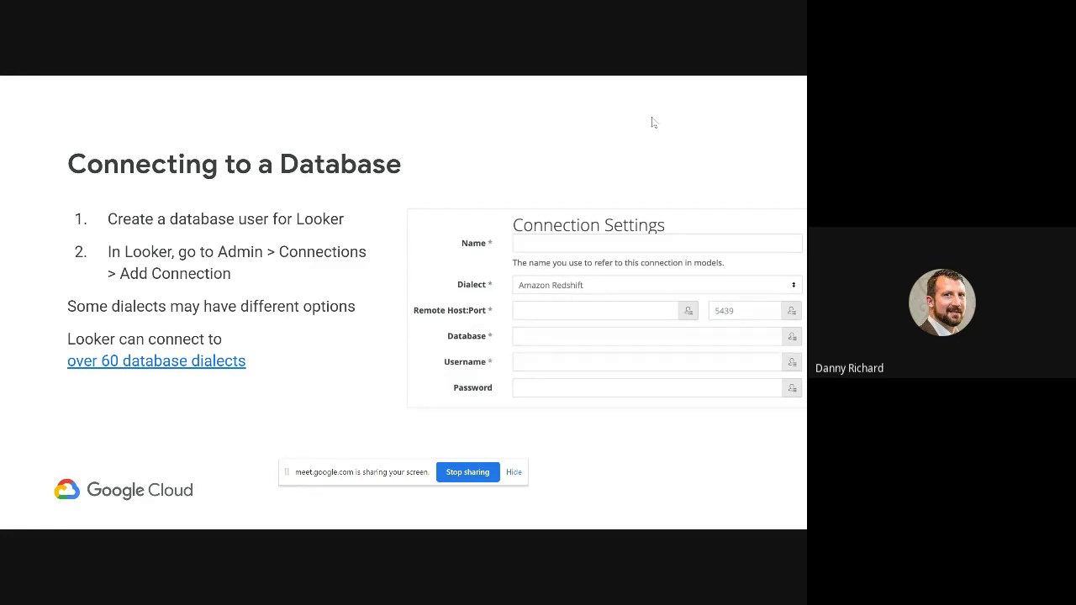
Leave the slideshow, switch to Chrome, and open the data_analyst_bootcamp Looker project in a new tab placed after Business Pulse.
key("Escape")
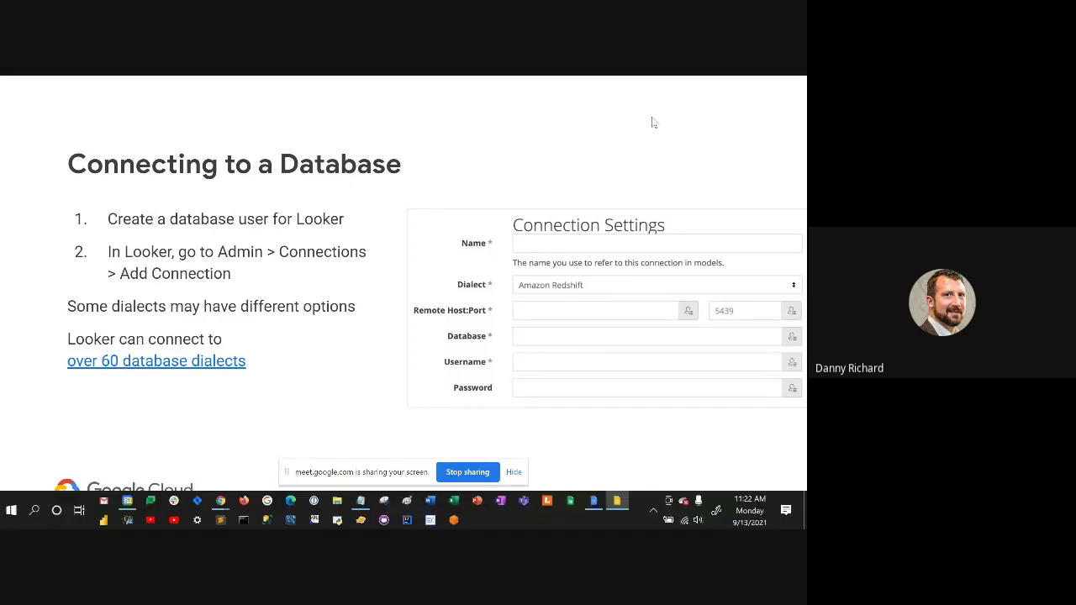
left_click(731, 82)
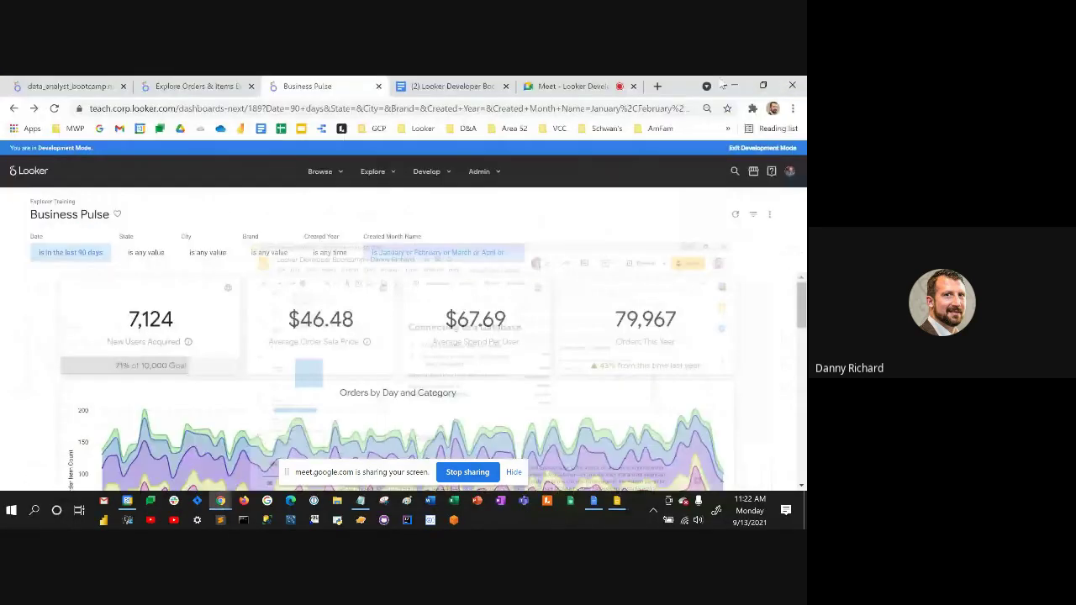
left_click(74, 87)
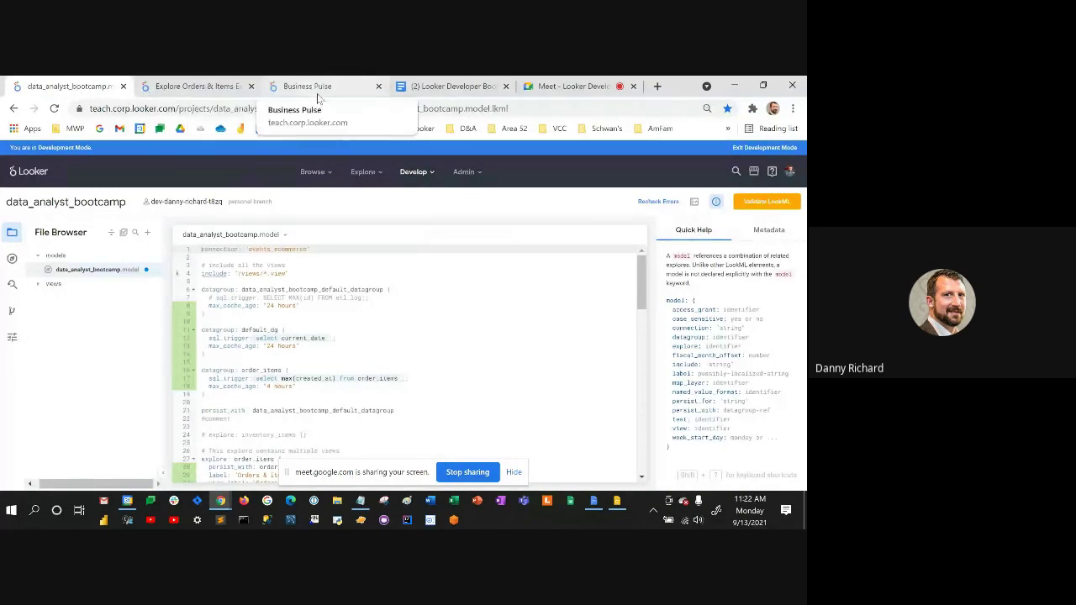
left_click(658, 85)
left_click_drag(579, 86, 361, 86)
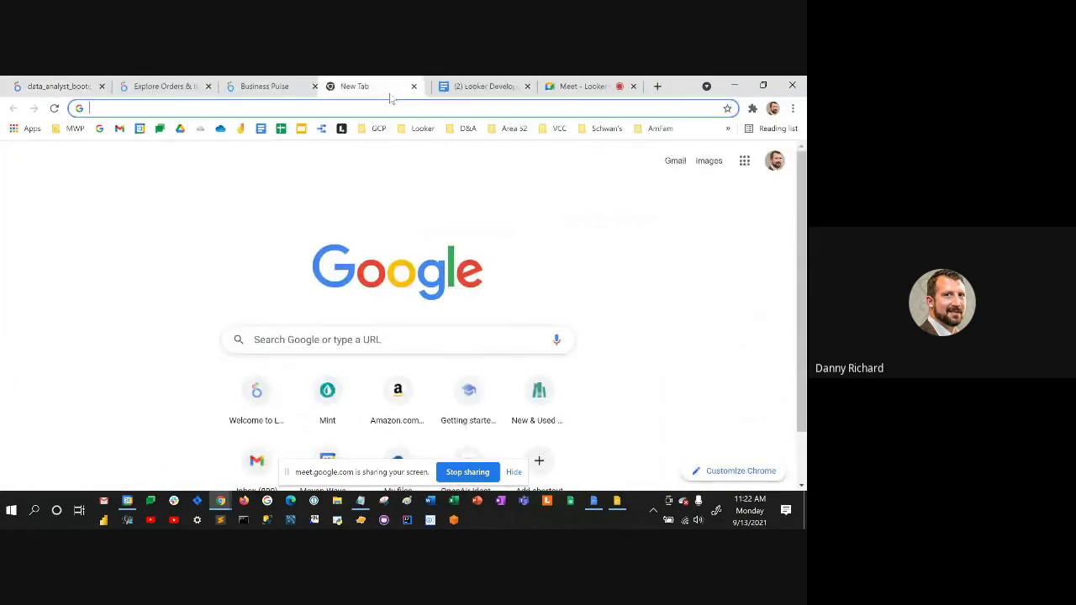
left_click(639, 130)
left_click(620, 178)
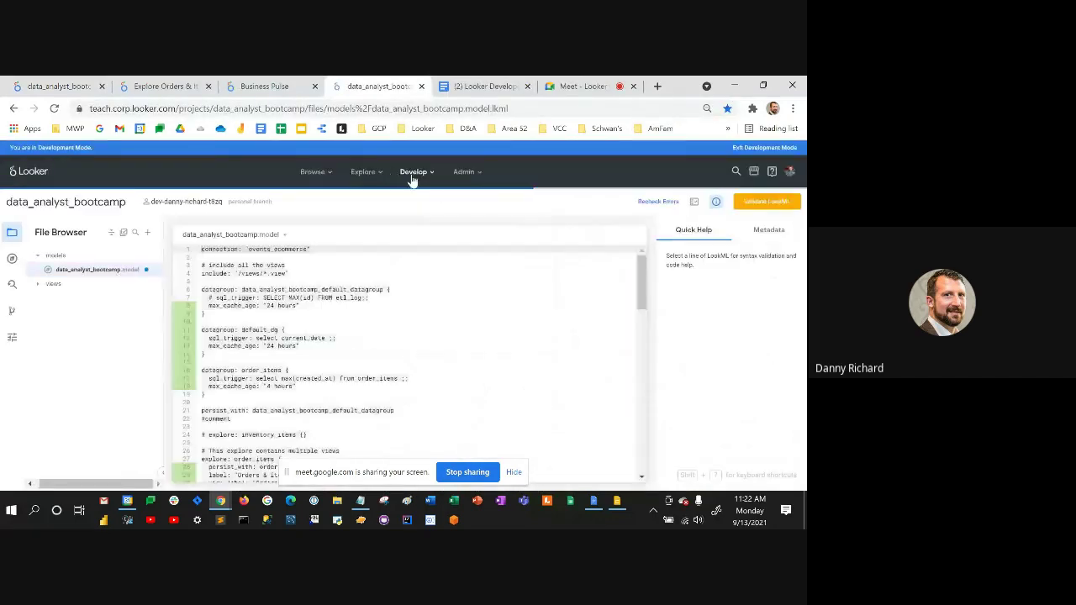
Open SQL Runner and set its database connection to events_ecommerce.
left_click(414, 173)
left_click(381, 226)
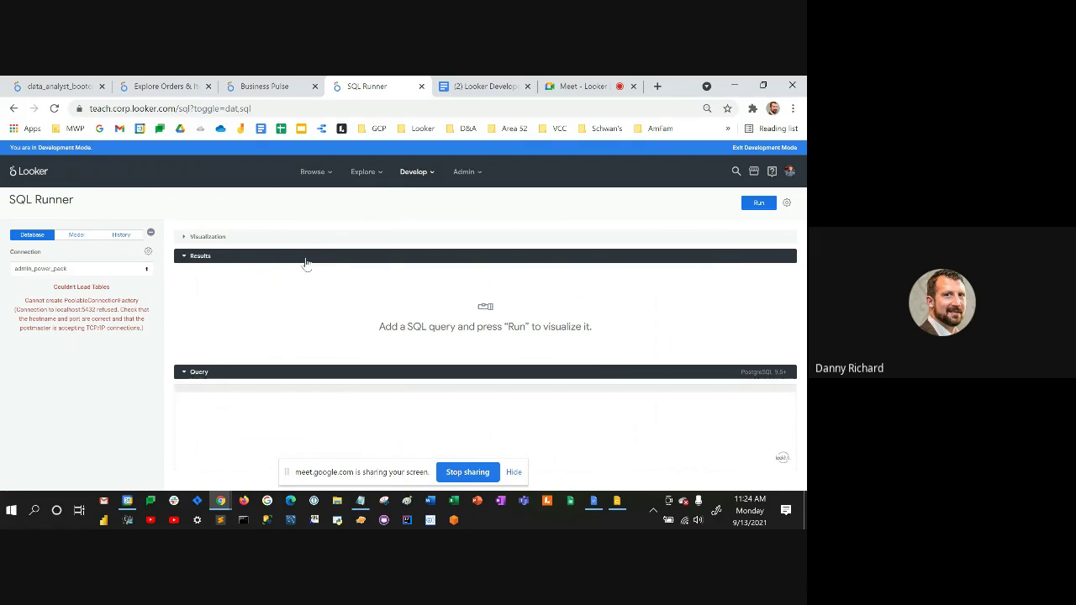
left_click(126, 268)
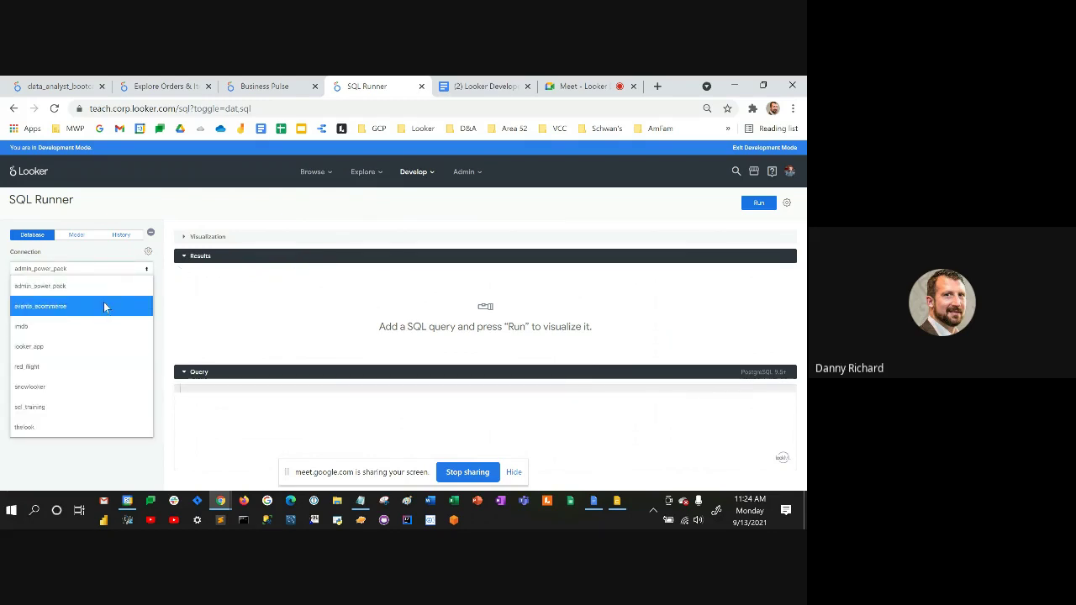
left_click(103, 303)
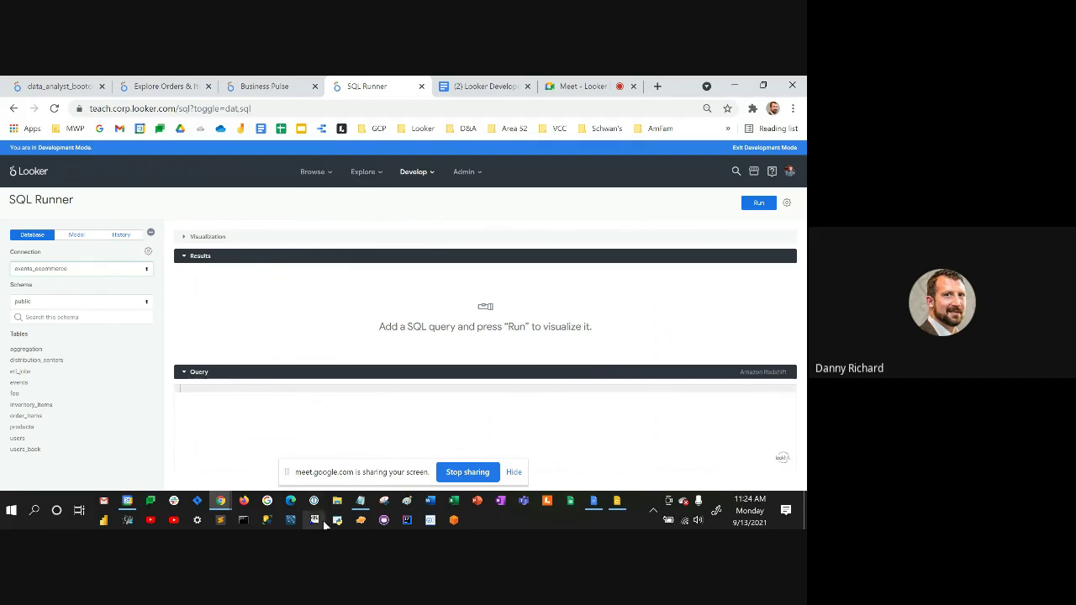
Switch to Google Slides, present from the Connecting to a Database slide, and advance to the Term: Dimension slide.
left_click(617, 503)
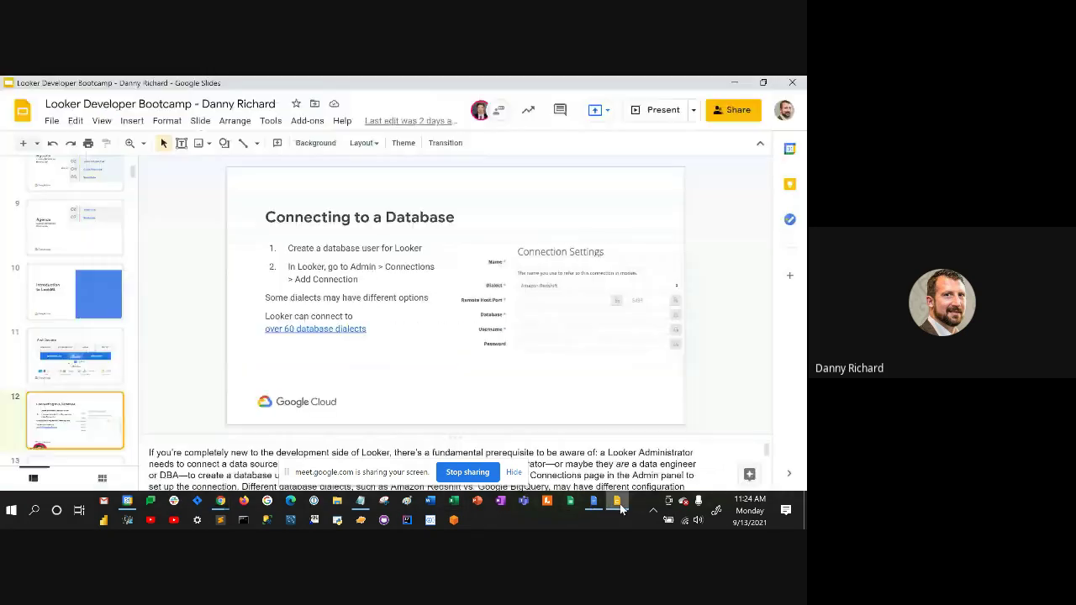
left_click(663, 110)
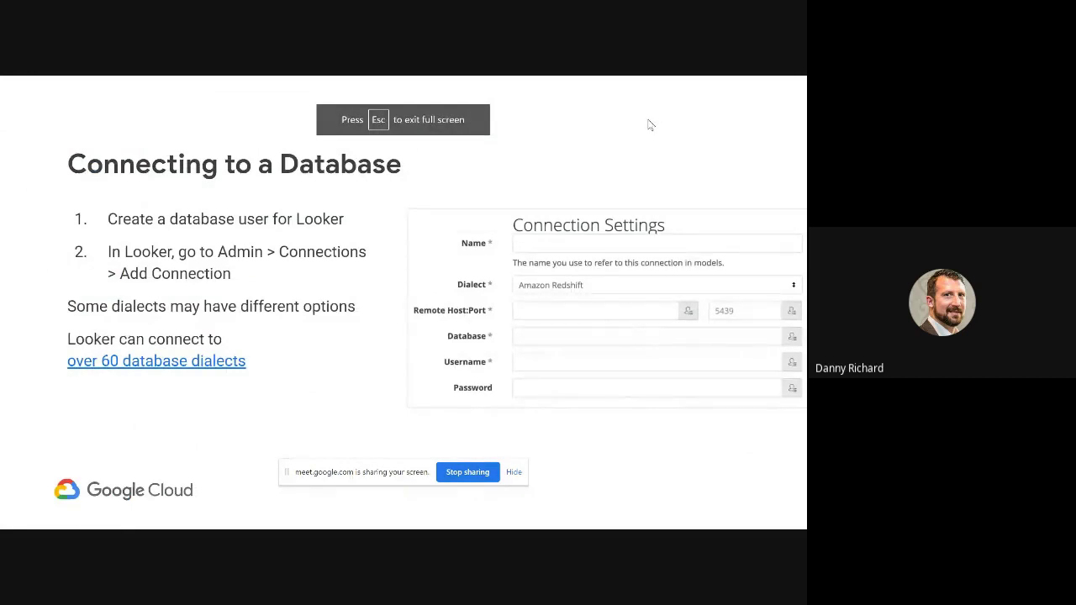
key("Right")
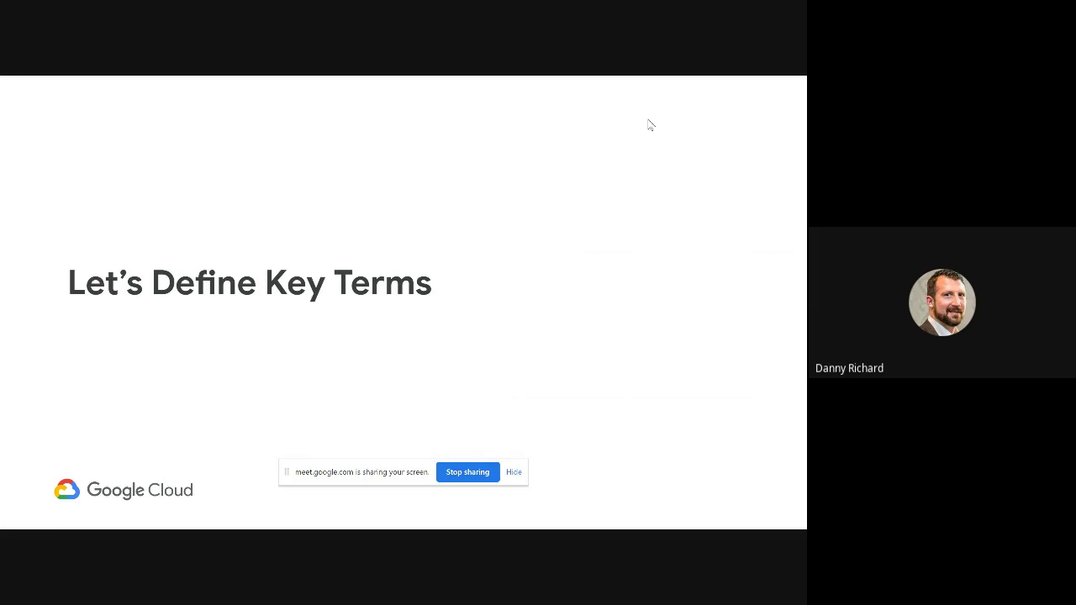
key("Right")
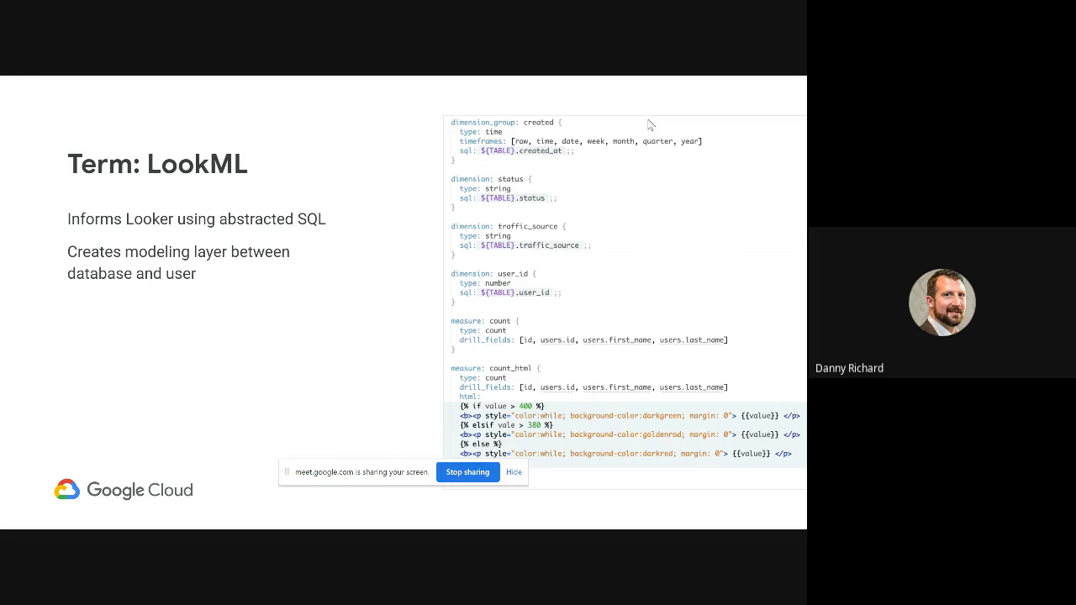
key("Right")
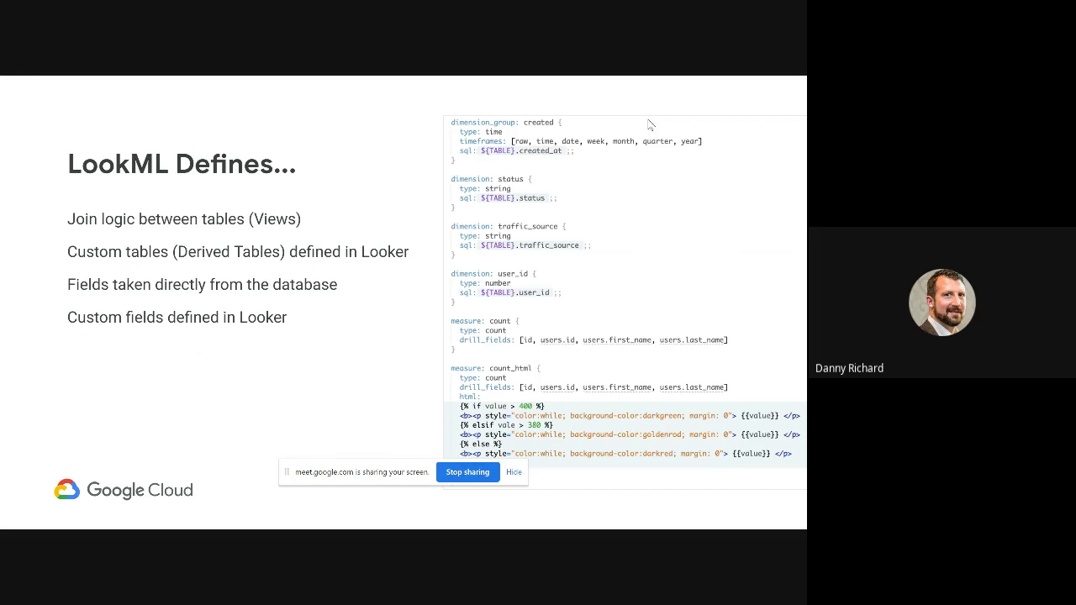
key("Right")
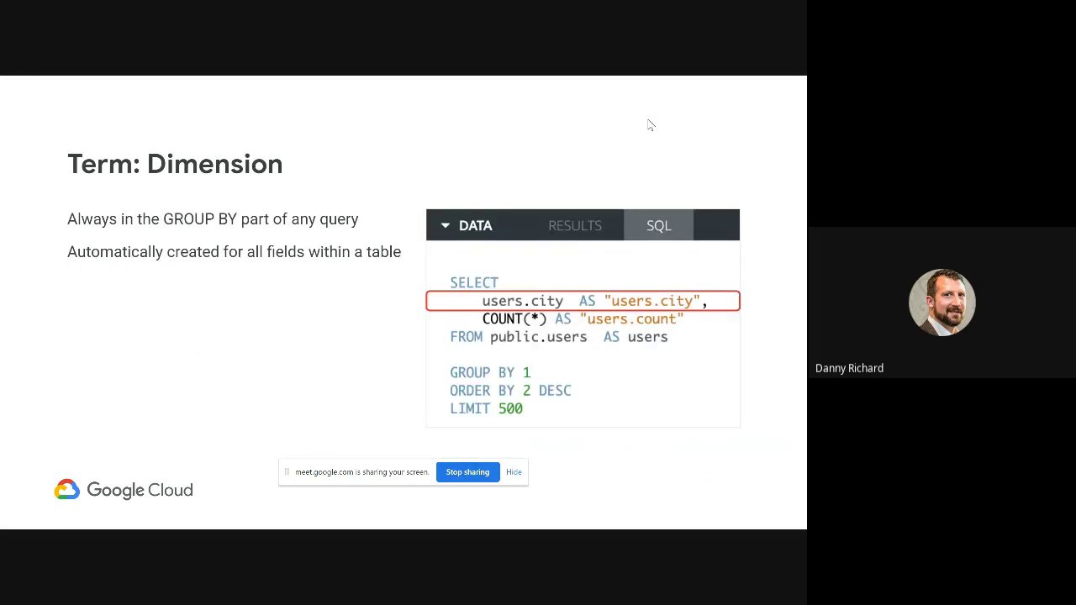
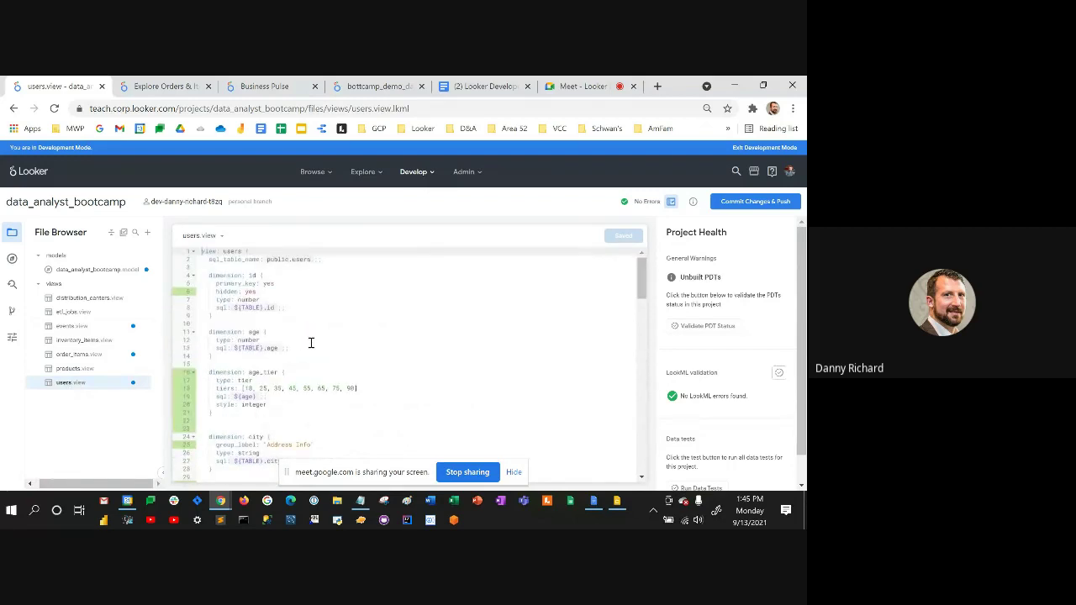
Locate the count_female_users measure in users.view by searching the code for "count_fem".
left_click(349, 342)
key("ctrl+f")
type("co")
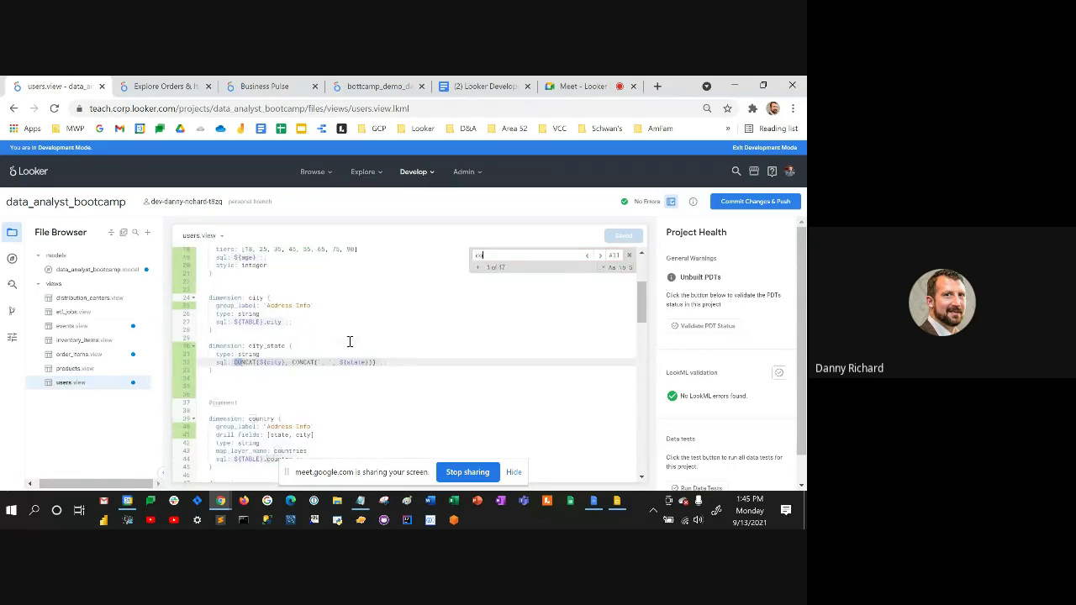
type("unt_fem")
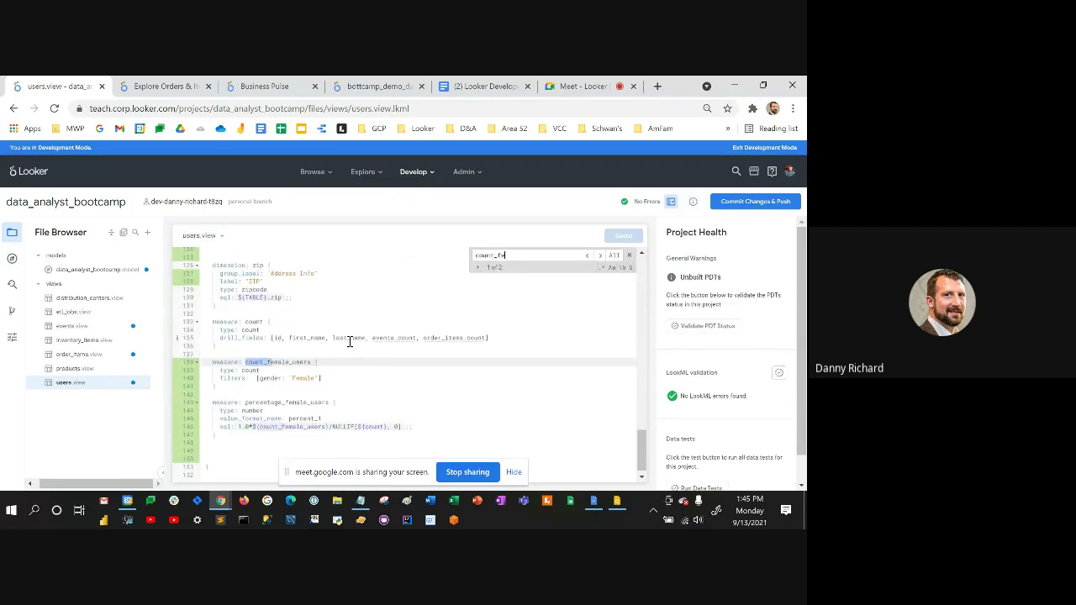
left_click(629, 255)
left_click(245, 380)
left_click(235, 385)
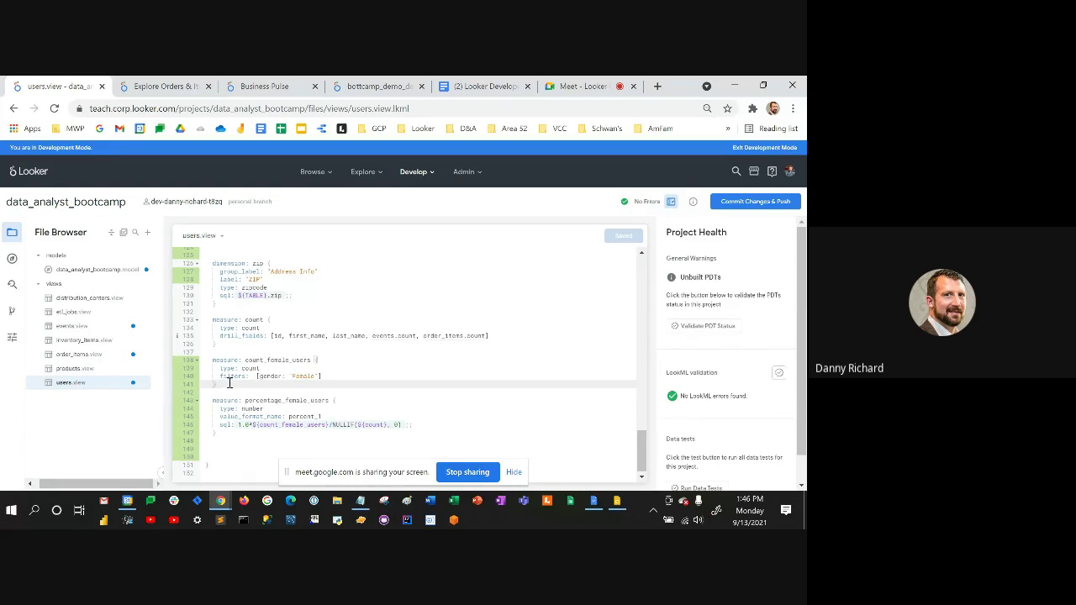
Copy the whole count_female_users measure and send it to everyone in the Google Meet chat.
left_click_drag(221, 384, 215, 360)
key("ctrl+c")
left_click(580, 86)
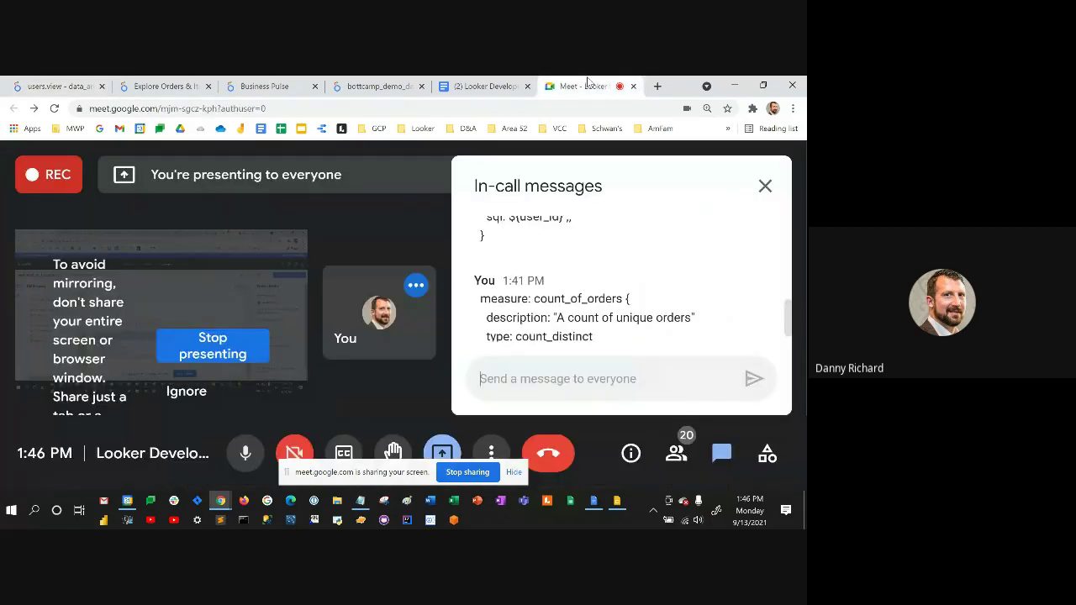
key("ctrl+v")
key("Return")
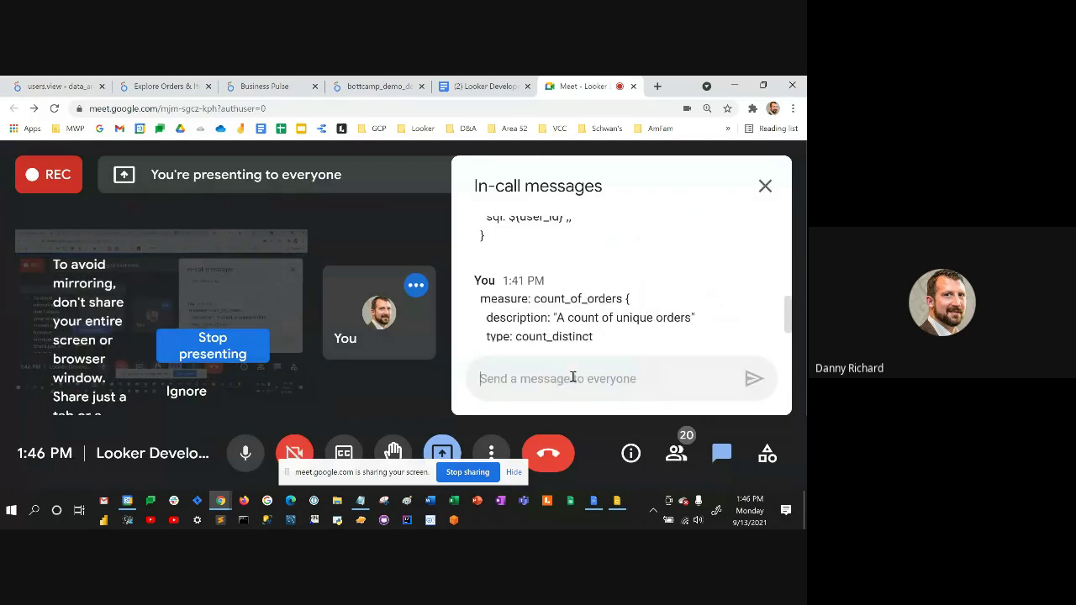
Back in users.view, insert a blank line after the count_female_users measure, save the file, and validate the LookML.
left_click(69, 89)
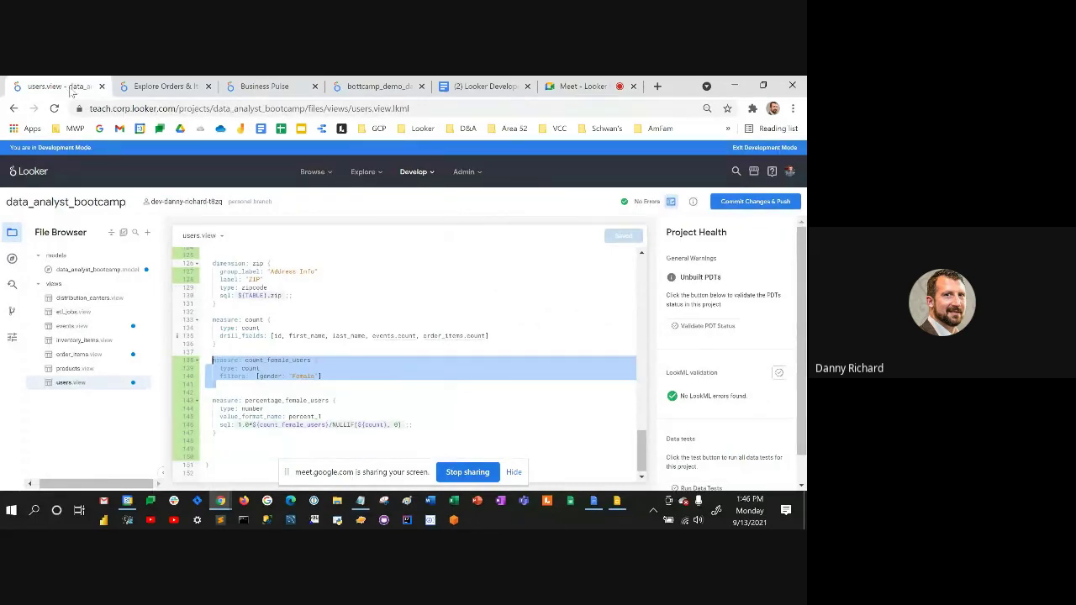
left_click(237, 385)
key("Return")
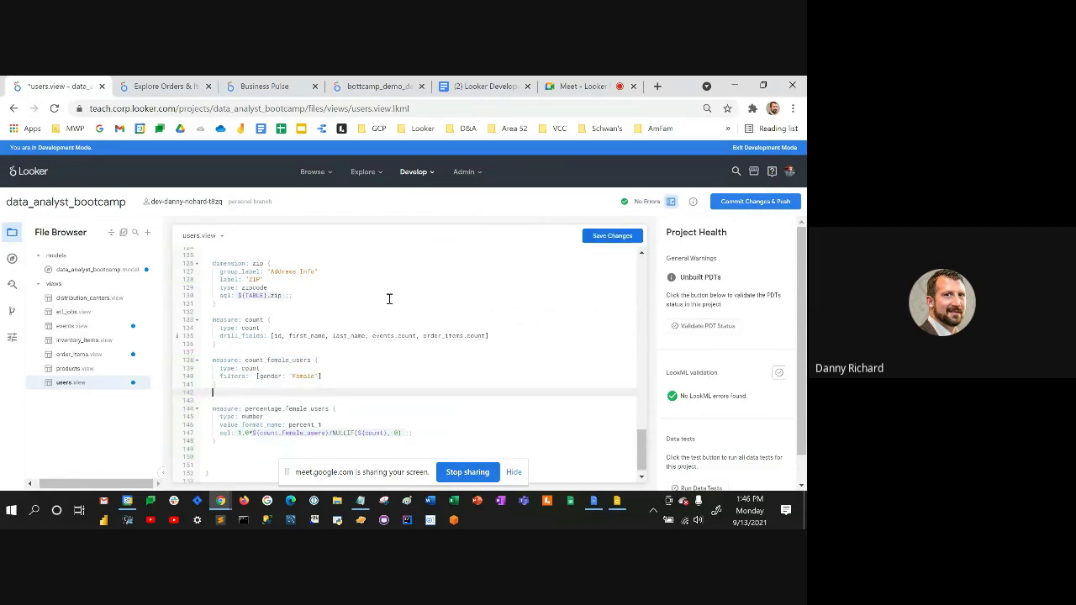
key("ctrl+s")
left_click(770, 205)
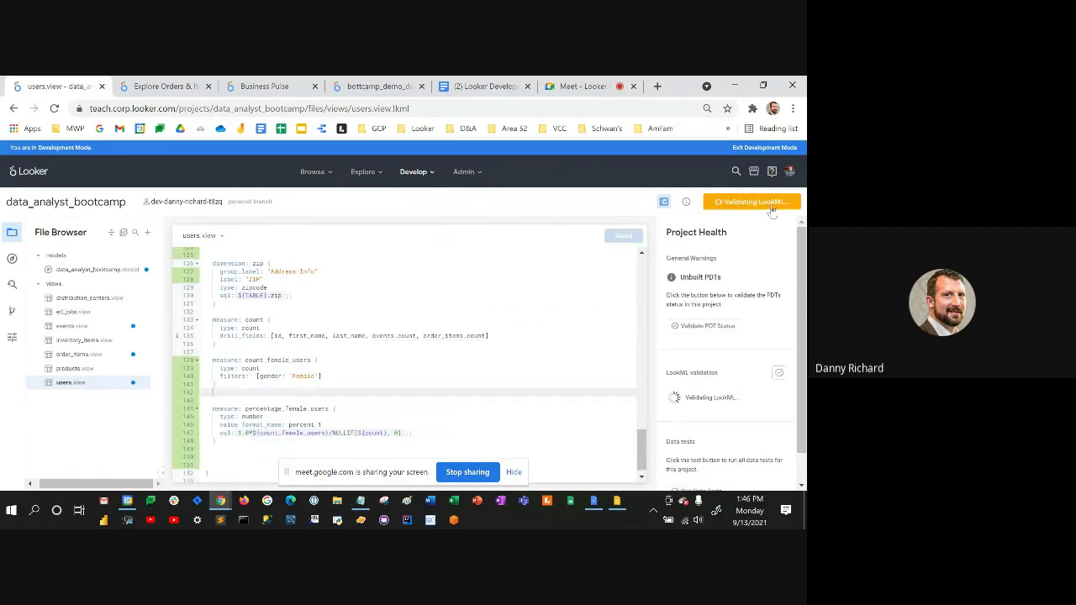
In the Orders & Items Explore, replace Count of Orders with the Users measures Count Female Users and Count, and run the query.
left_click(159, 87)
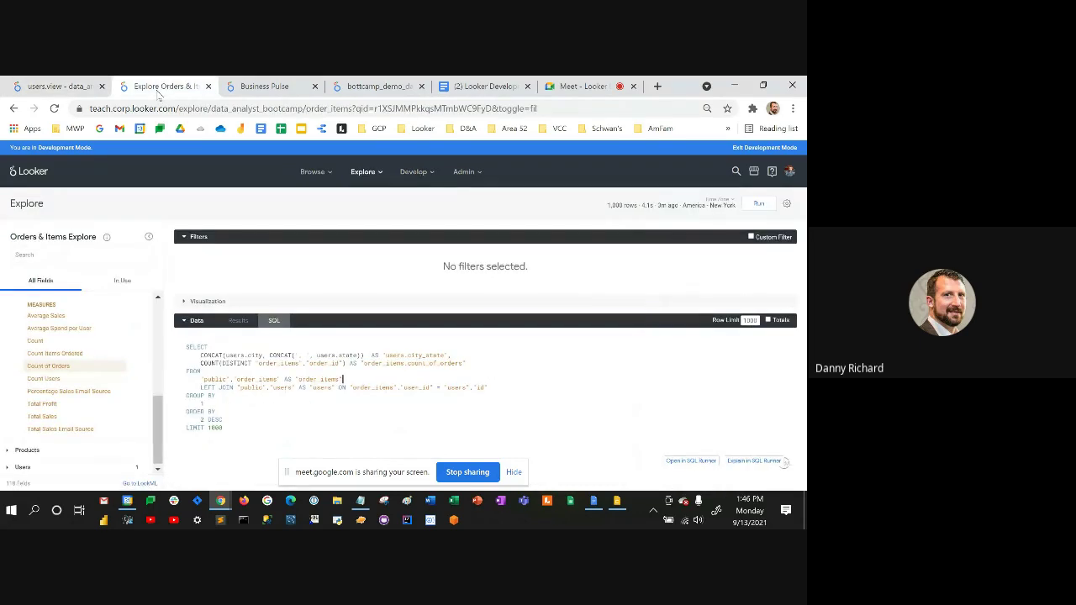
left_click(74, 367)
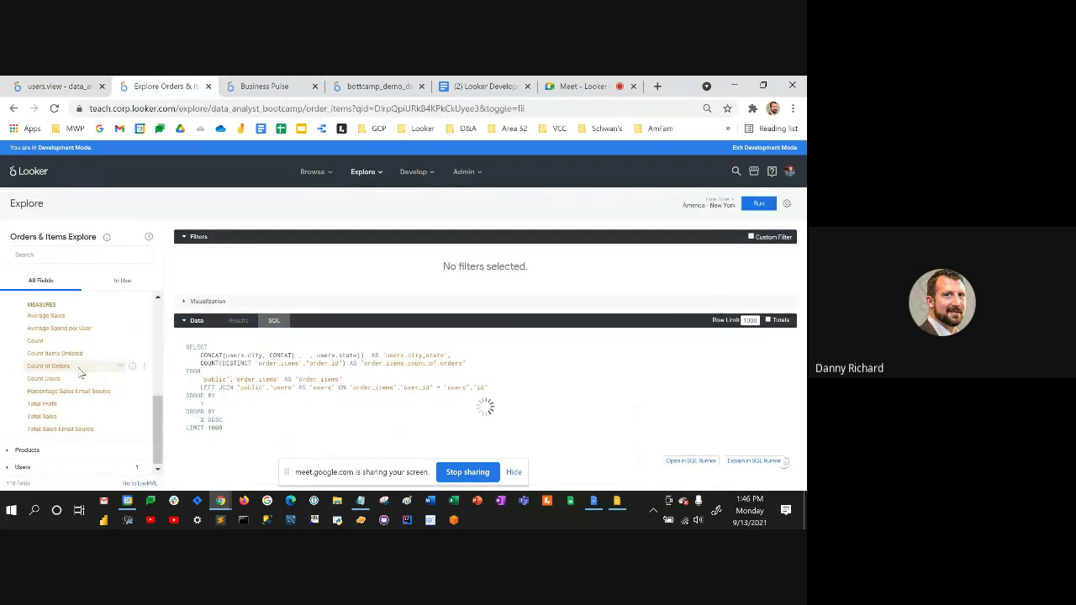
left_click(51, 468)
left_click(84, 449)
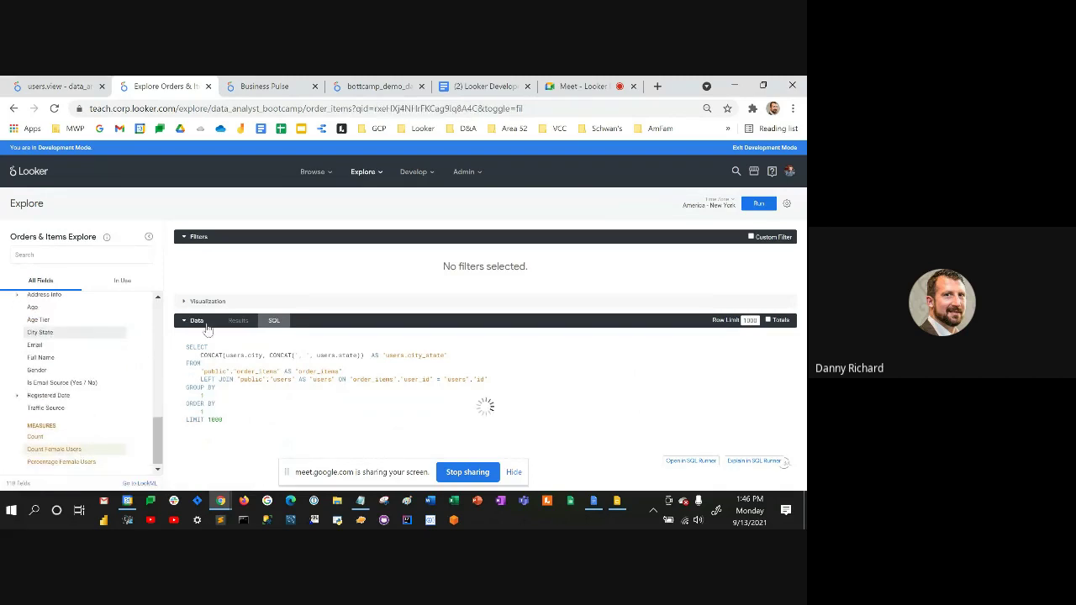
left_click(233, 321)
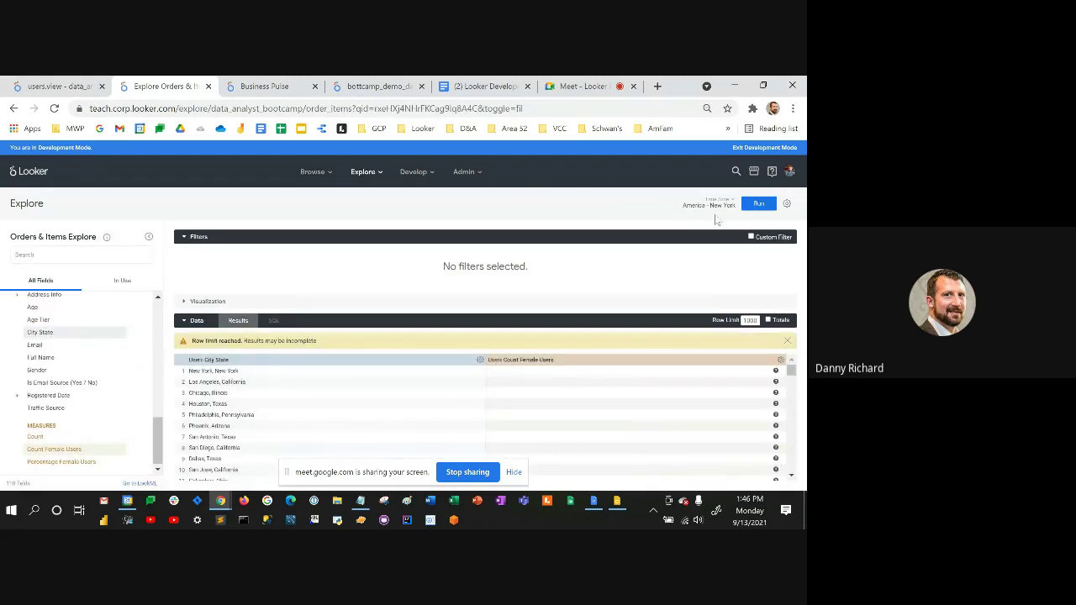
key("ctrl+Return")
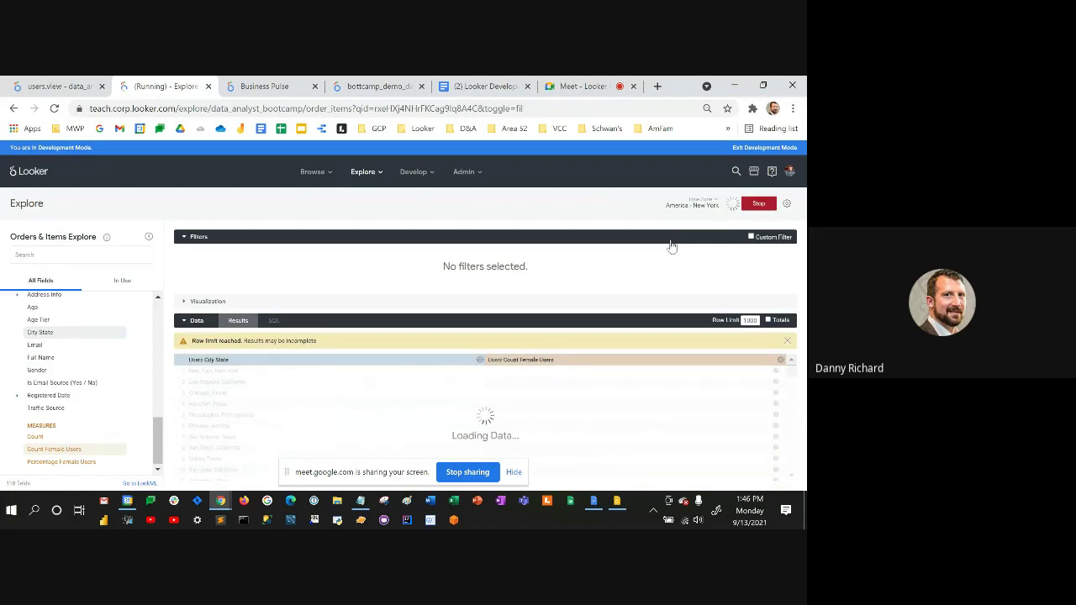
left_click(68, 436)
left_click(761, 207)
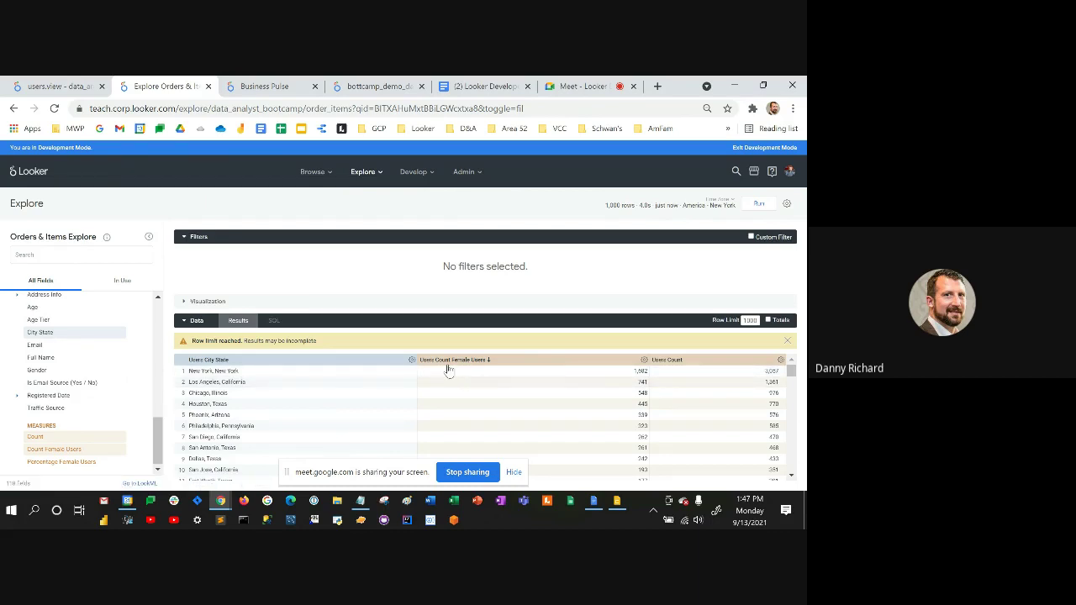
Examine the generated SQL for Count Female Users and compare it with the measure's gender filter in users.view.
left_click(274, 324)
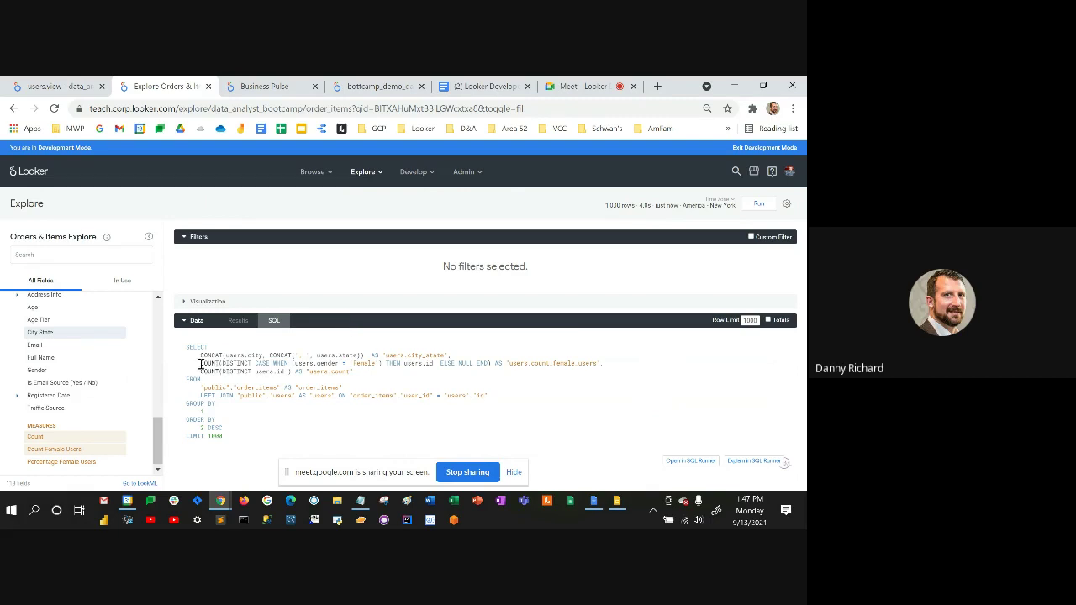
left_click_drag(201, 363, 367, 364)
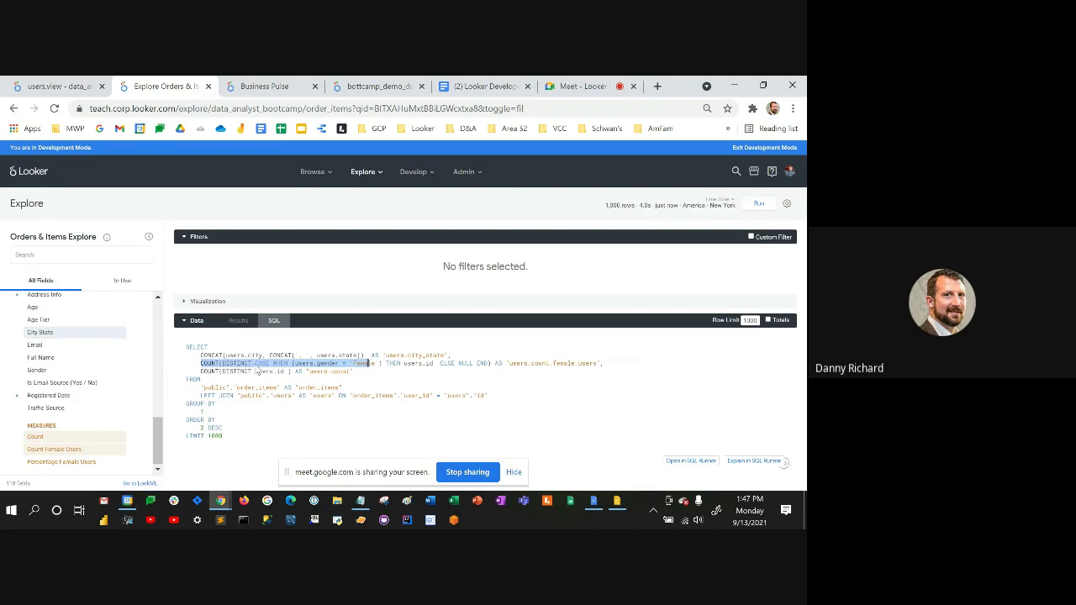
left_click(294, 363)
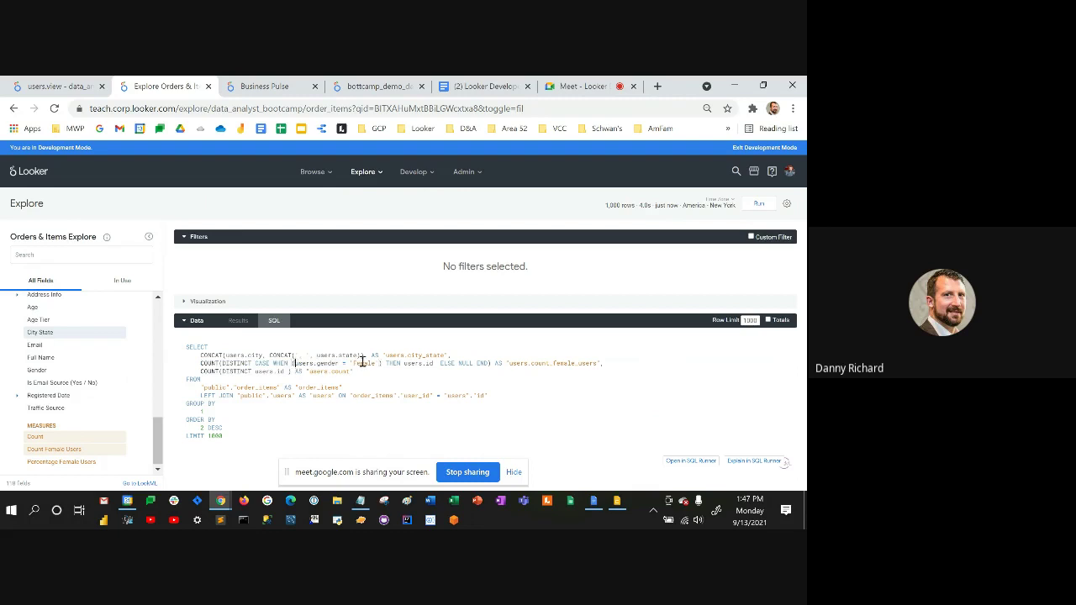
left_click(52, 85)
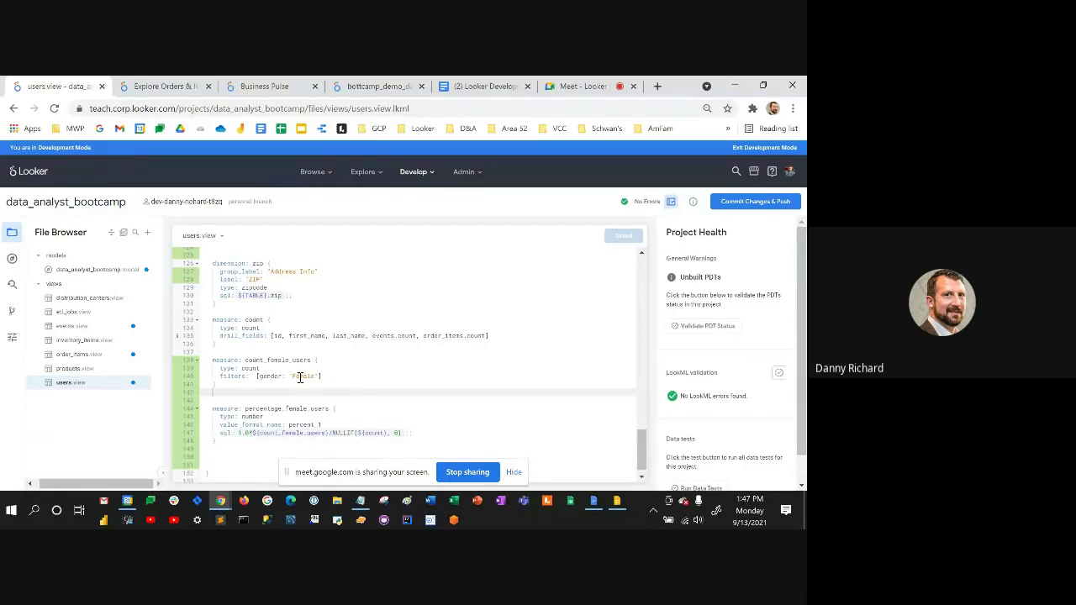
left_click(159, 86)
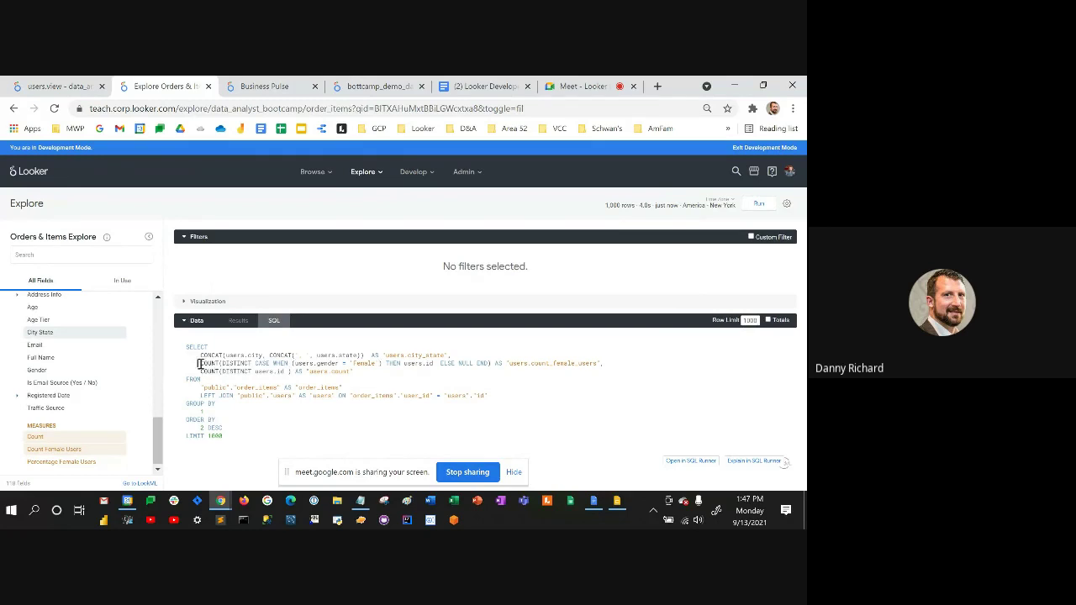
left_click_drag(199, 363, 252, 363)
left_click(37, 81)
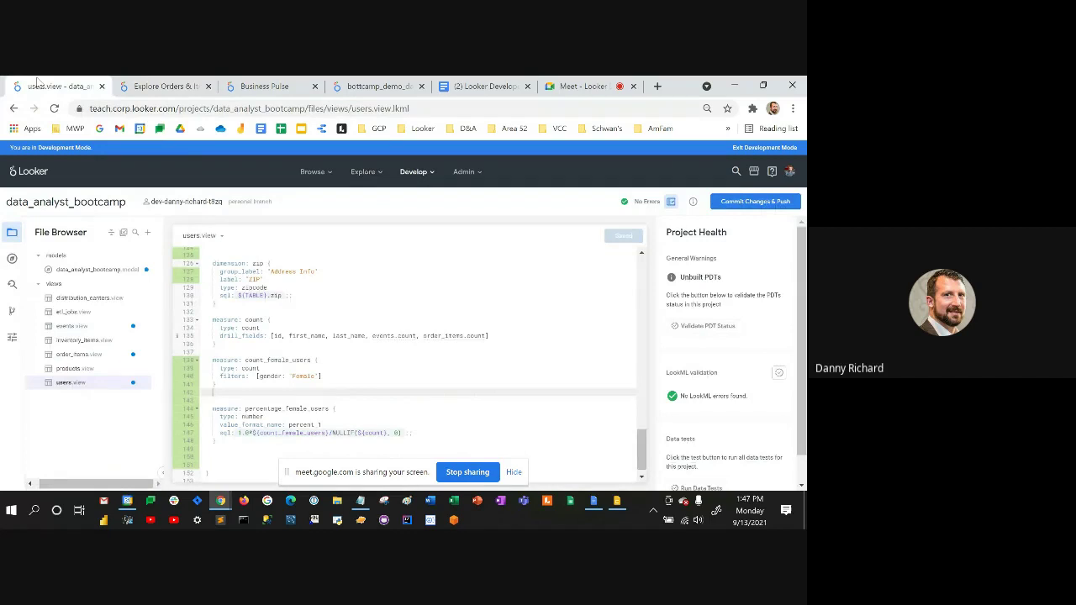
Search the project's Object Browser for total_sales_e and open the total_sales_email_source measure in order_items.view.
mouse_move(614, 501)
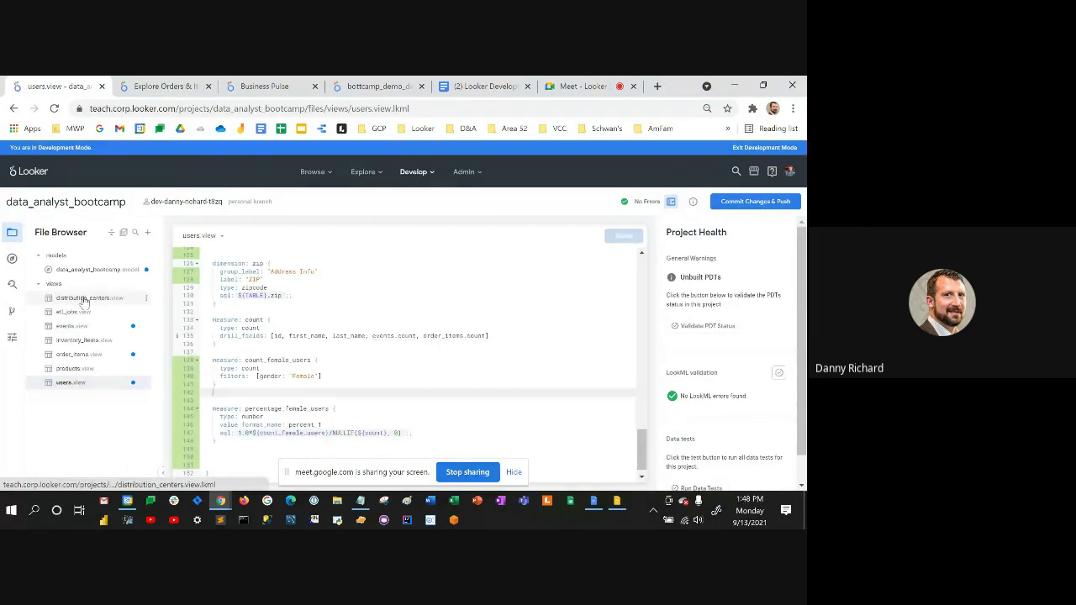
left_click(12, 258)
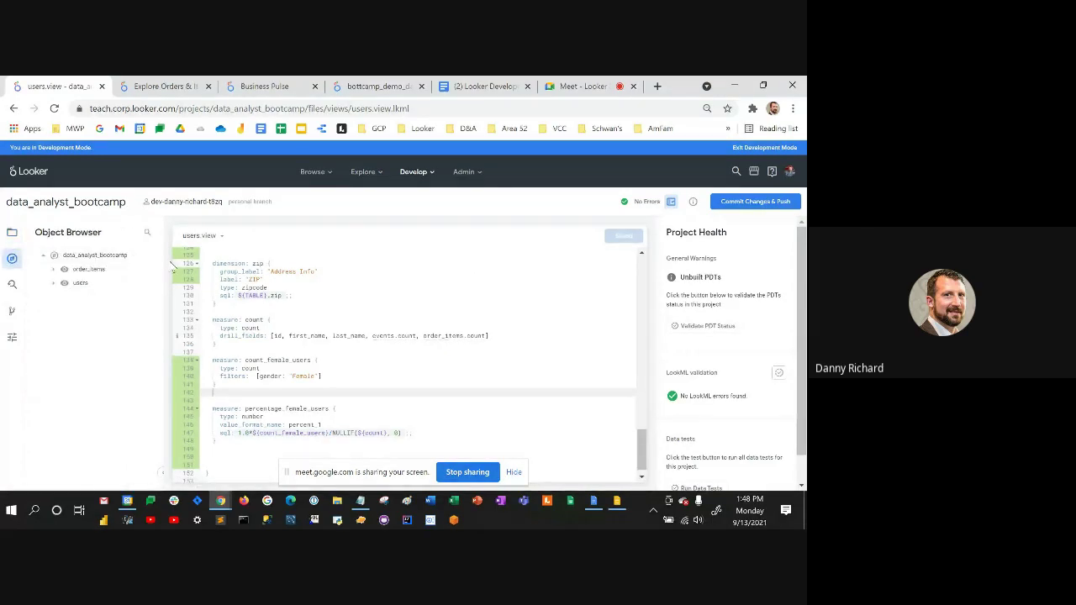
left_click(143, 233)
type("total")
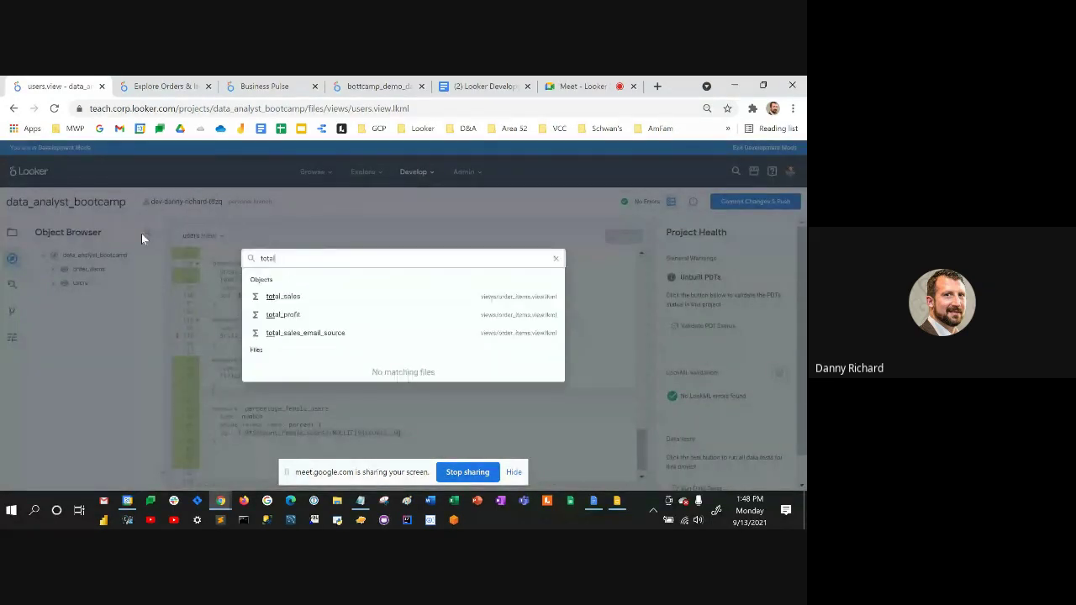
type("_sales_e")
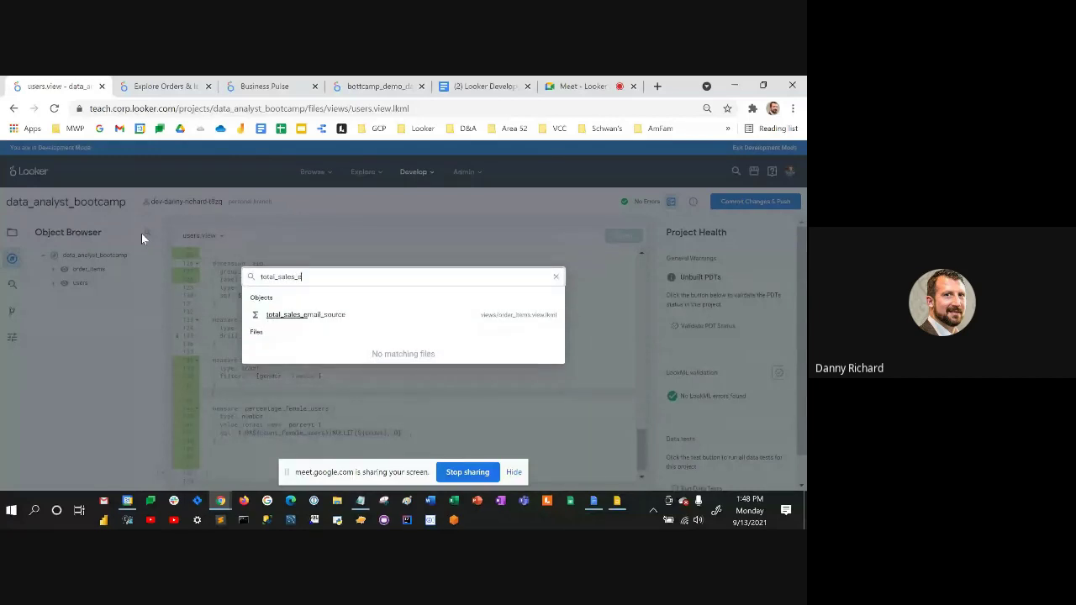
left_click(284, 316)
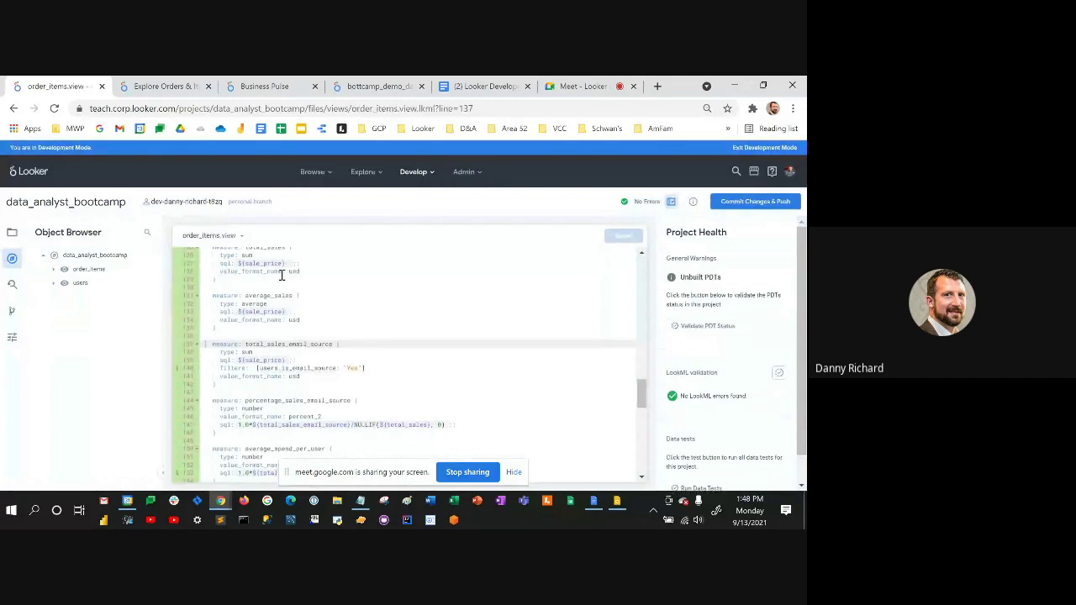
Copy the whole total_sales_email_source measure and send it to everyone in the Google Meet chat.
left_click(238, 384)
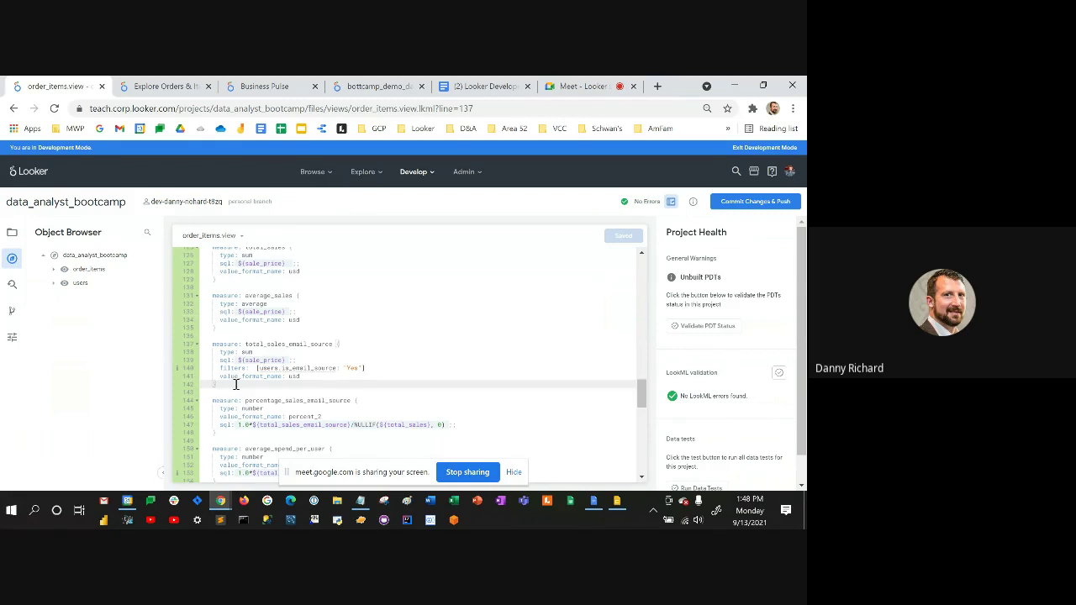
left_click_drag(235, 384, 201, 346)
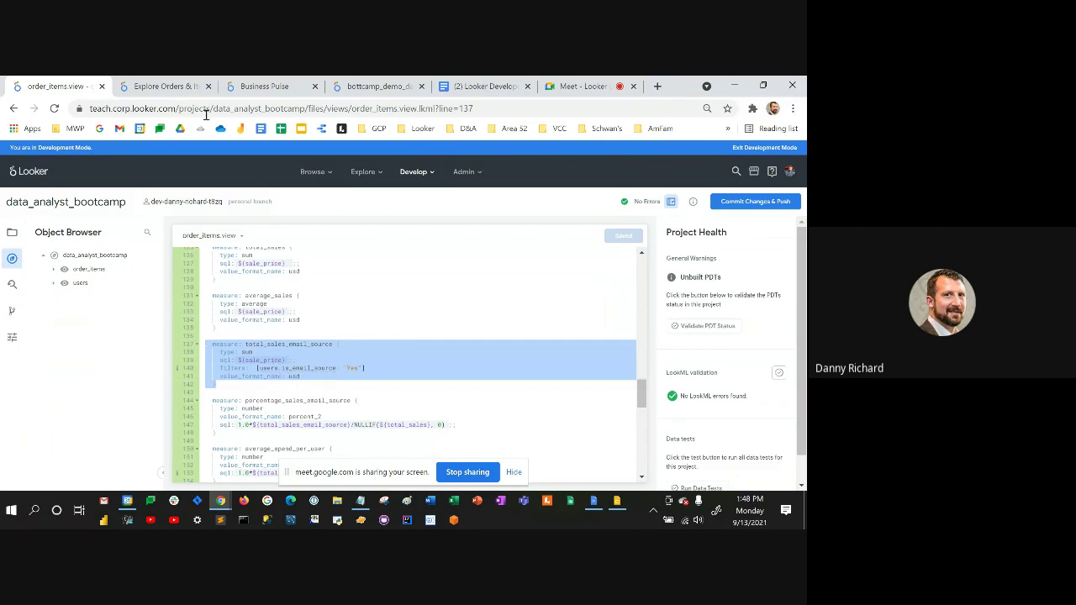
left_click(580, 85)
key("ctrl+v")
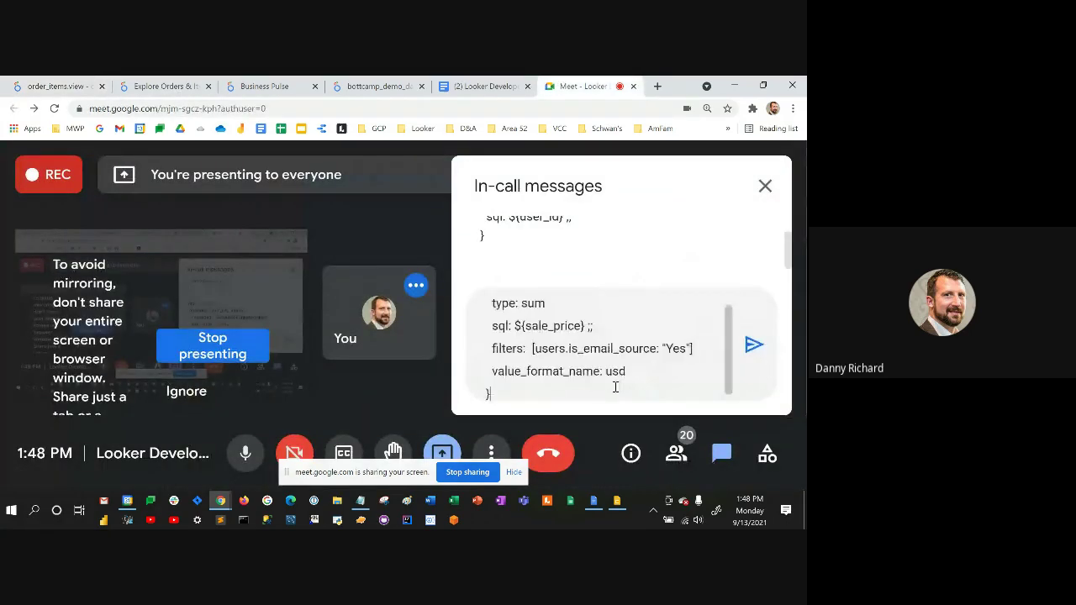
key("Return")
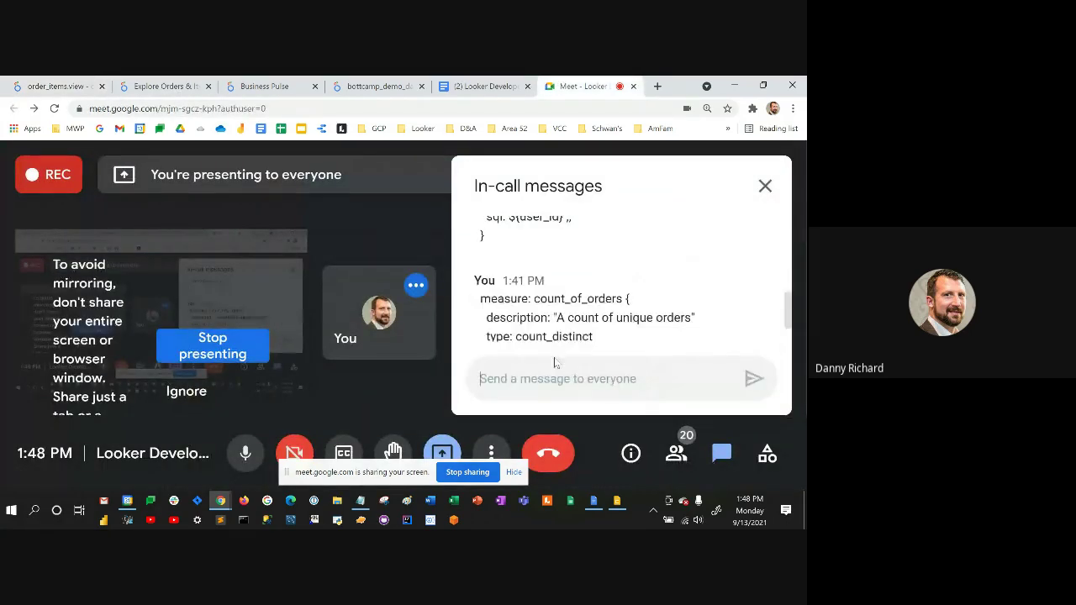
Back in order_items.view, tidy the blank line below total_sales_email_source and save the file, dismissing the commit dialog without committing.
left_click(63, 86)
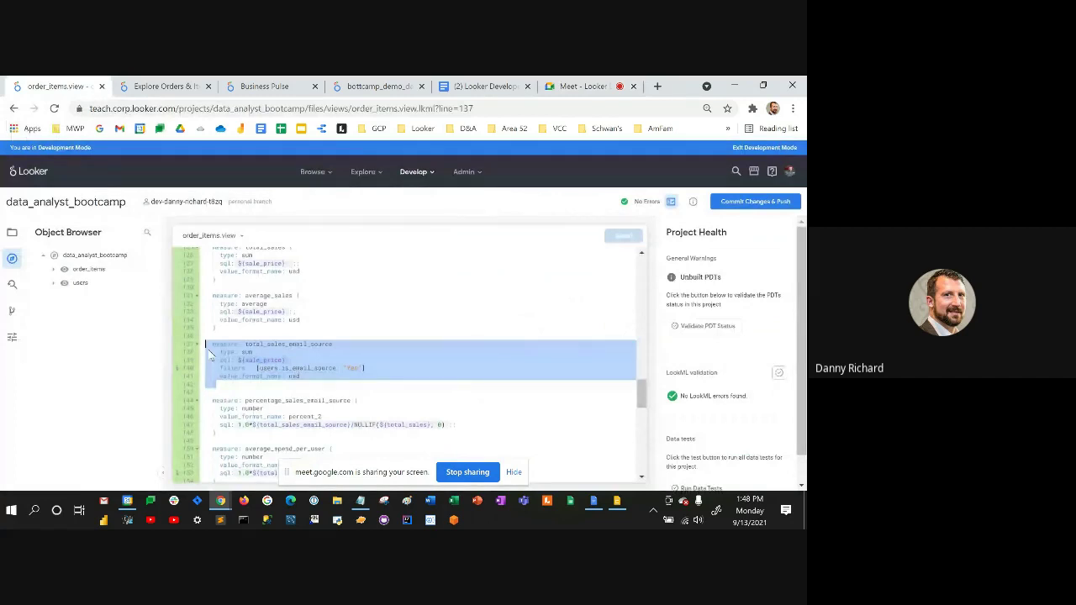
left_click(241, 387)
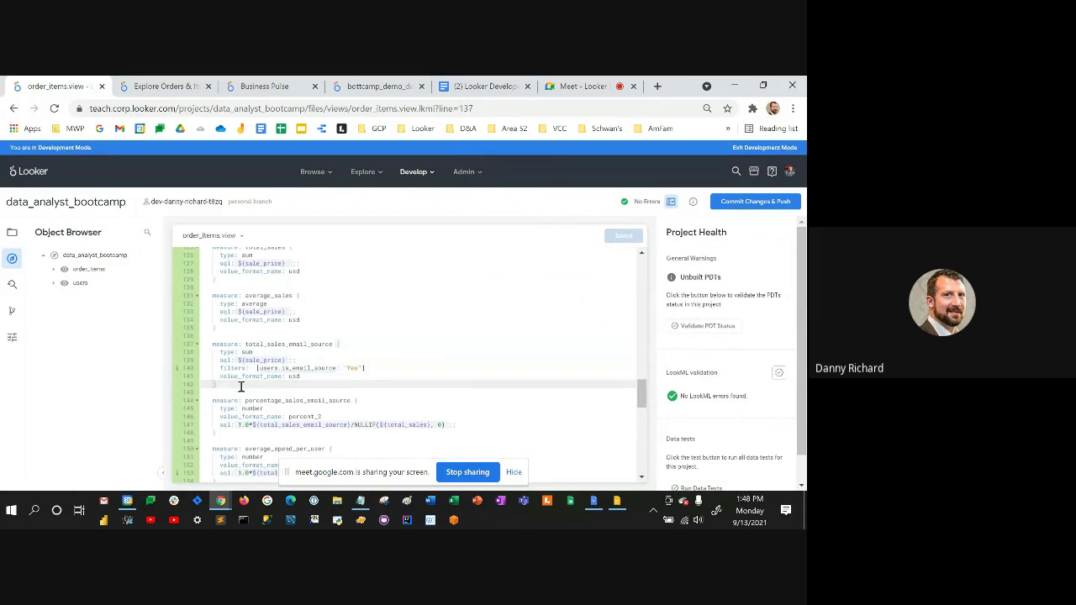
key("BackSpace")
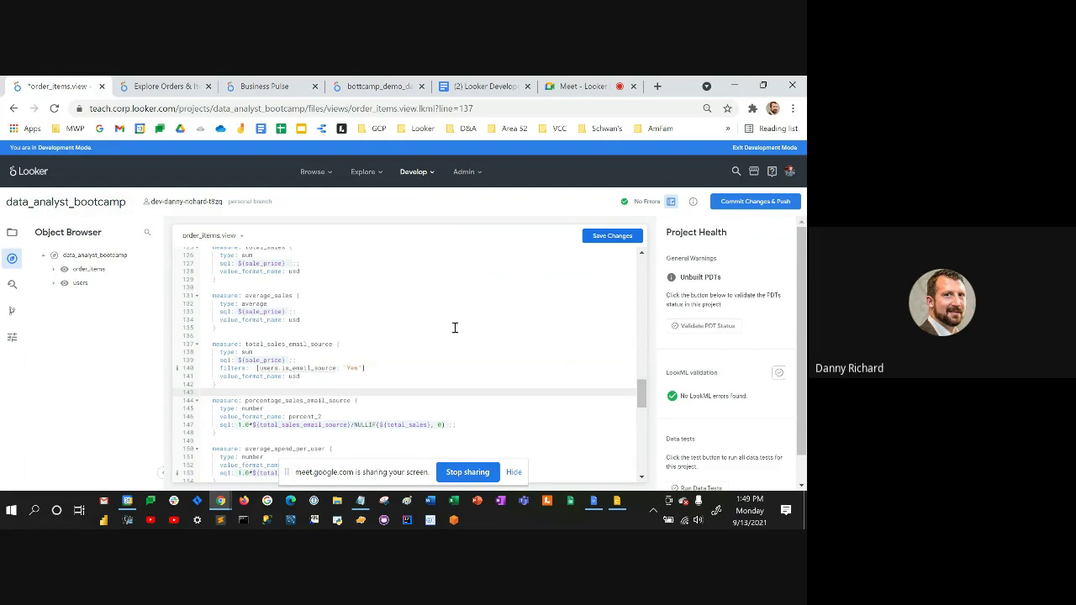
left_click(611, 236)
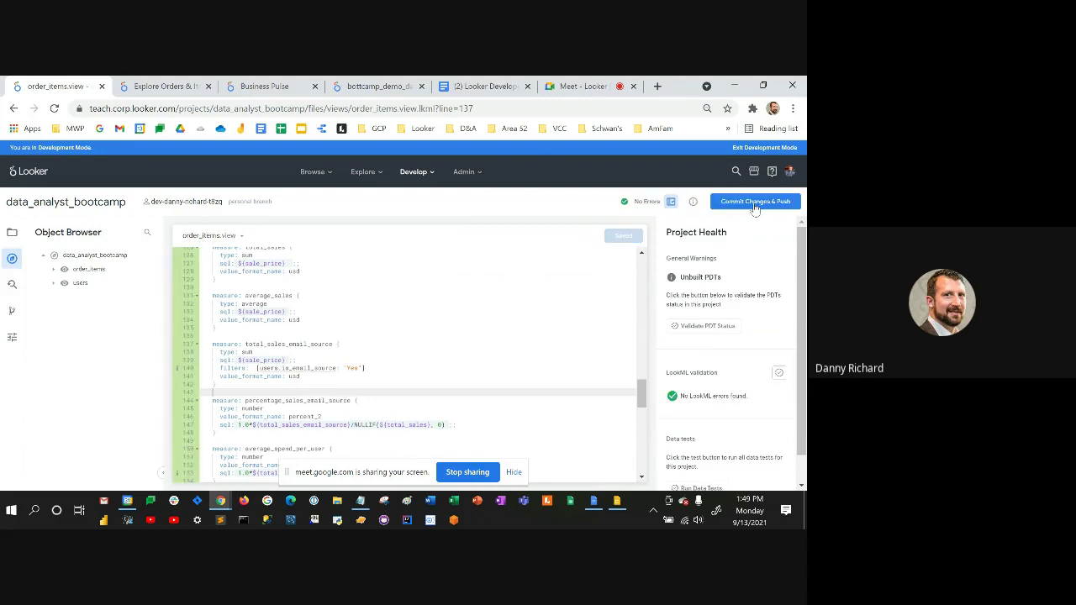
left_click(755, 204)
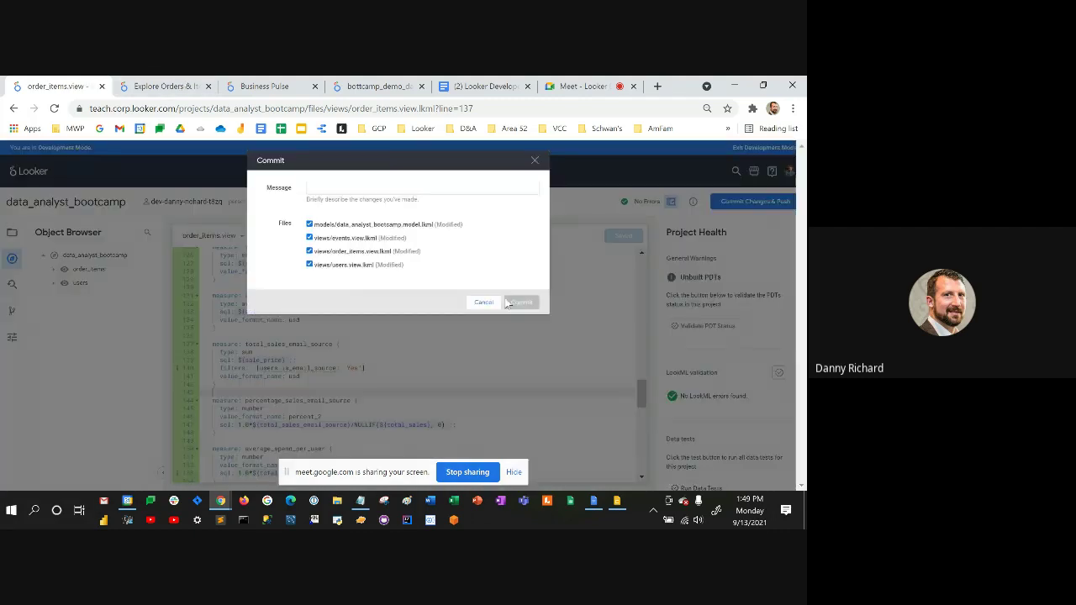
left_click(484, 302)
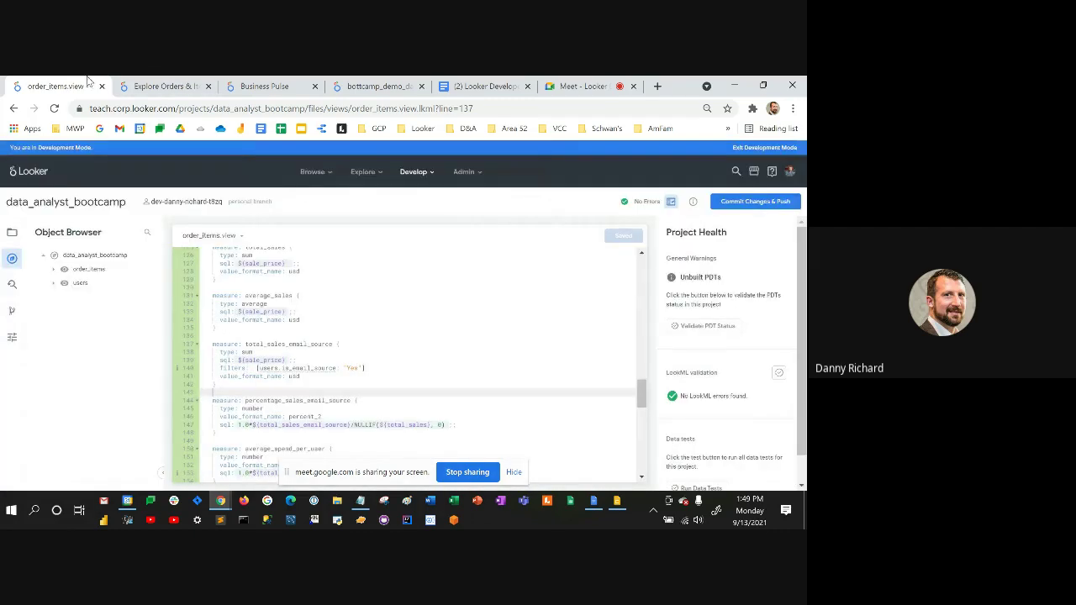
In the Orders & Items Explore, replace the Users count measures with Total Sales Email Source and run the query by City State.
left_click(148, 87)
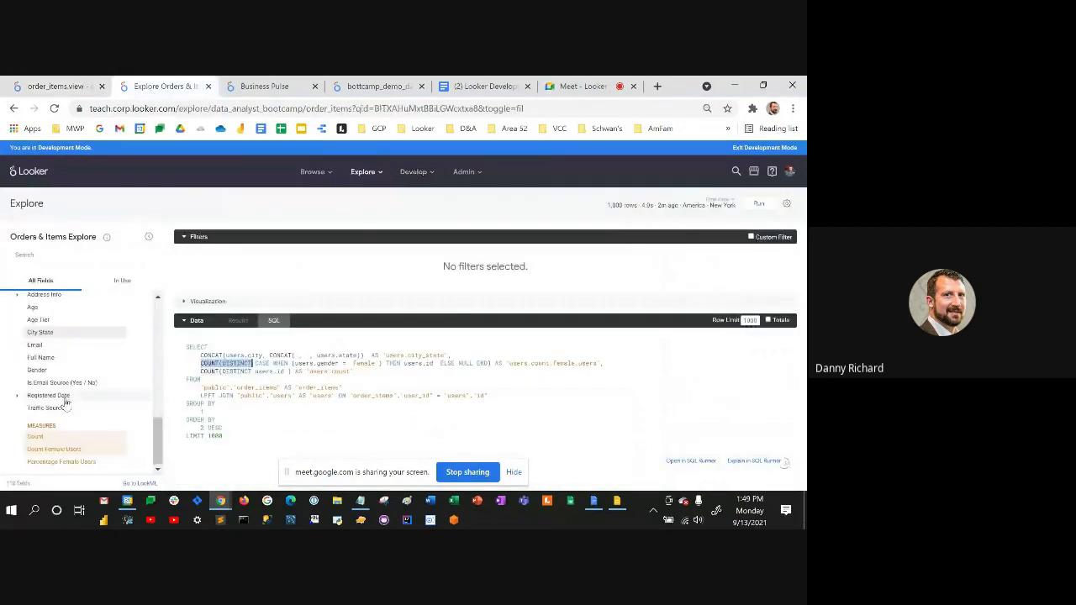
left_click(48, 438)
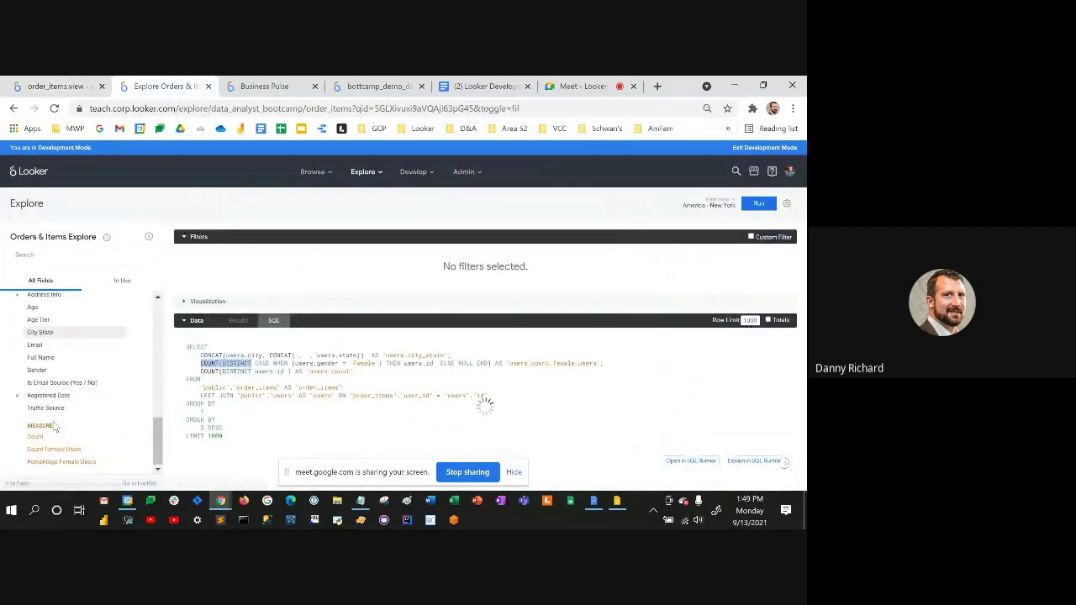
scroll(54, 426, "up", 3)
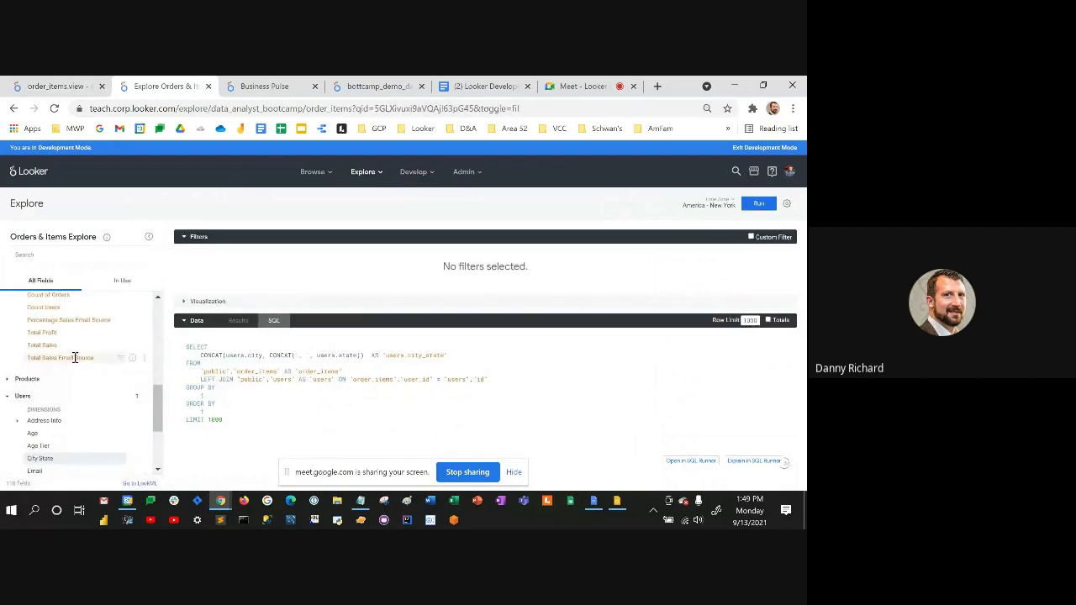
left_click(75, 357)
key("ctrl+Return")
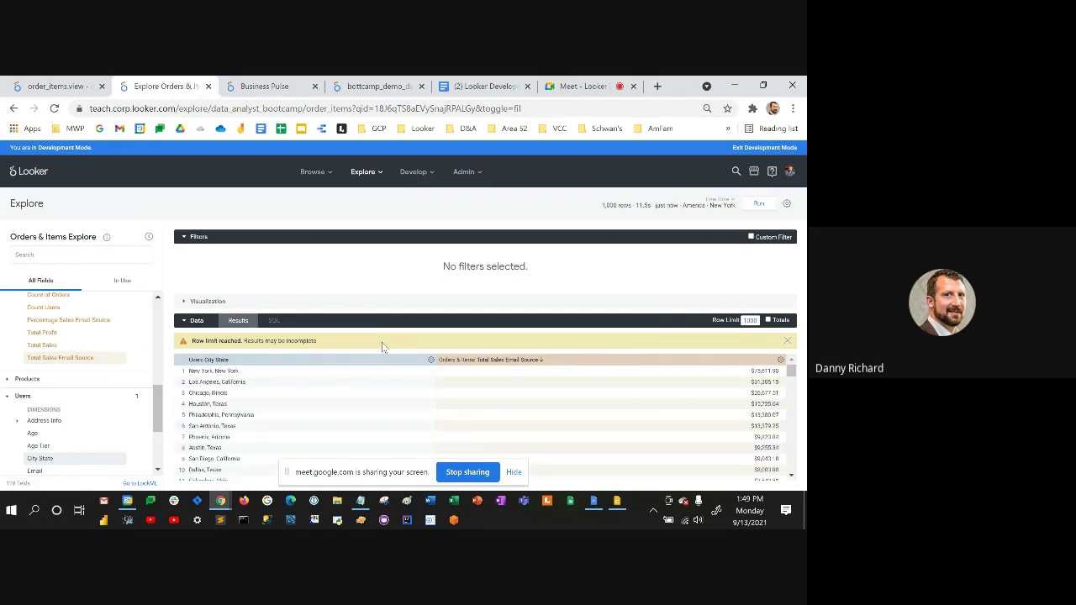
Examine the generated SQL for Total Sales Email Source and compare its CASE WHEN condition with the measure's is_email_source filter in order_items.view.
left_click(273, 321)
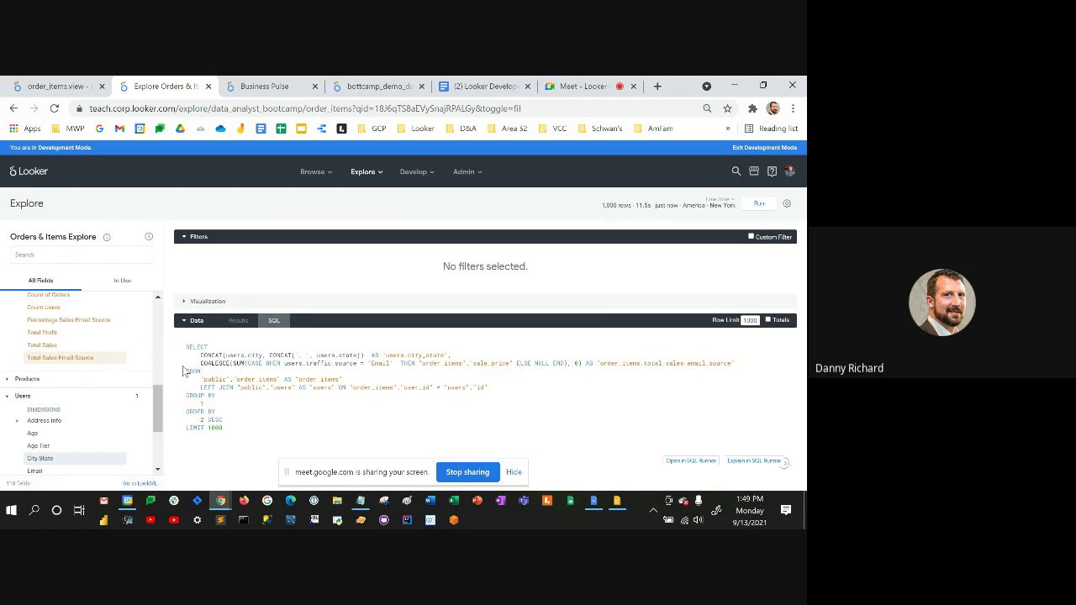
left_click_drag(200, 363, 249, 364)
left_click(271, 365)
left_click_drag(419, 364, 516, 364)
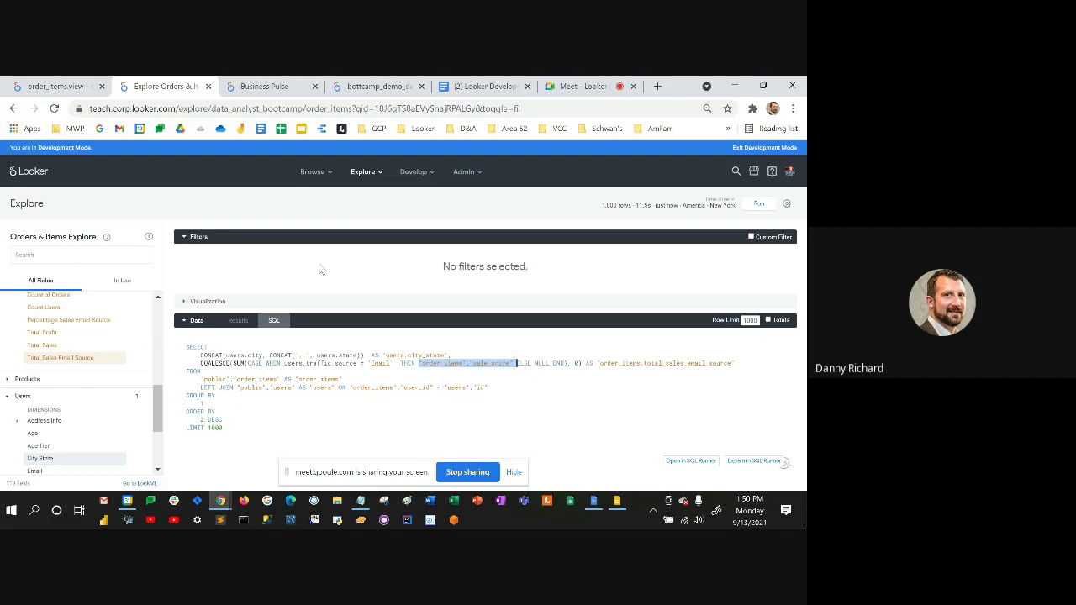
left_click(60, 84)
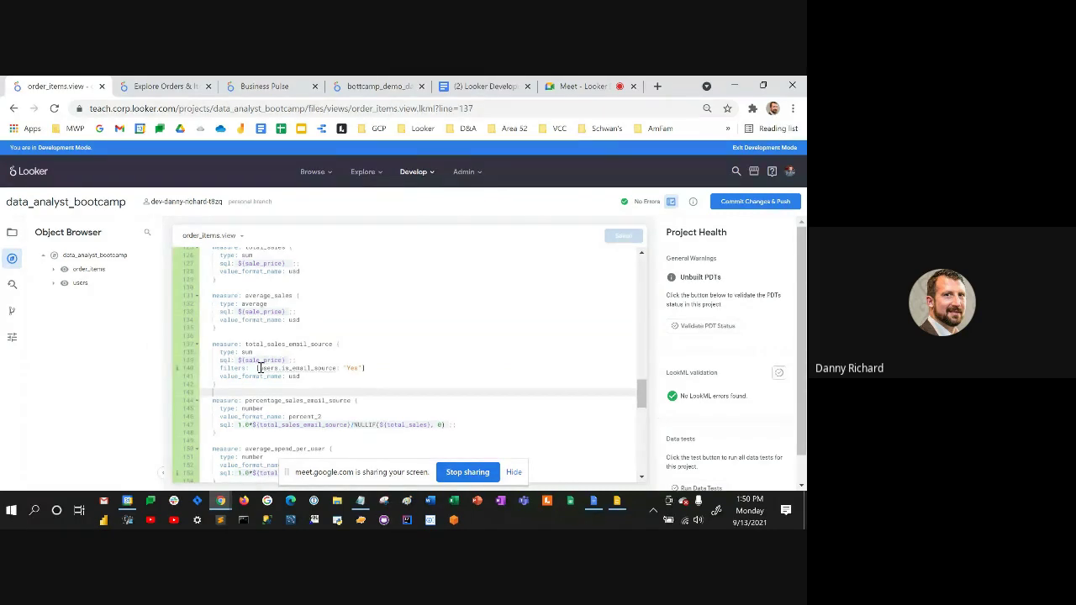
left_click(259, 368)
left_click(160, 87)
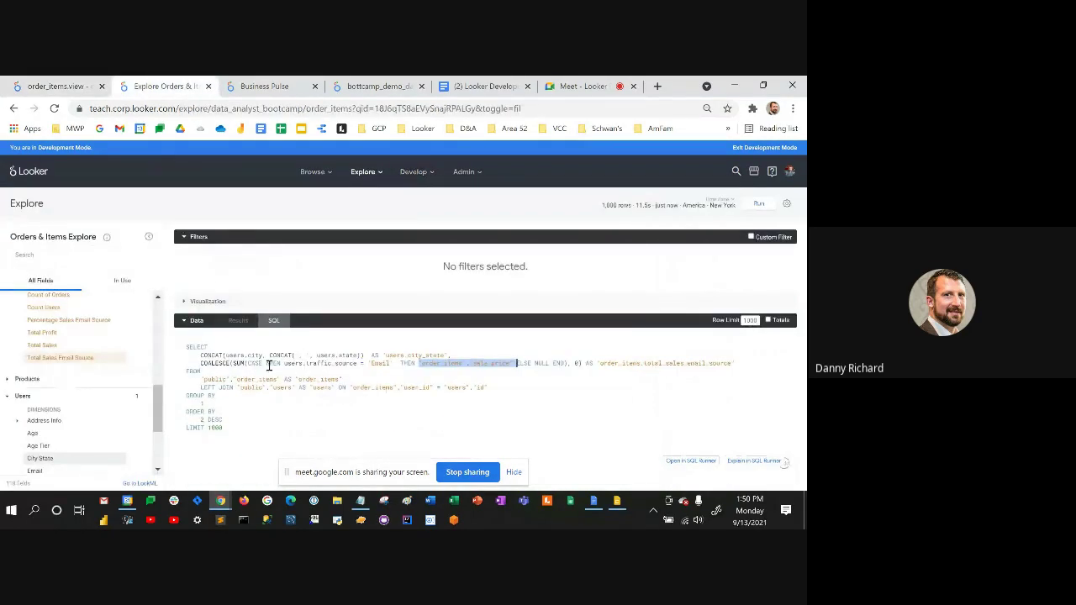
left_click_drag(247, 363, 301, 372)
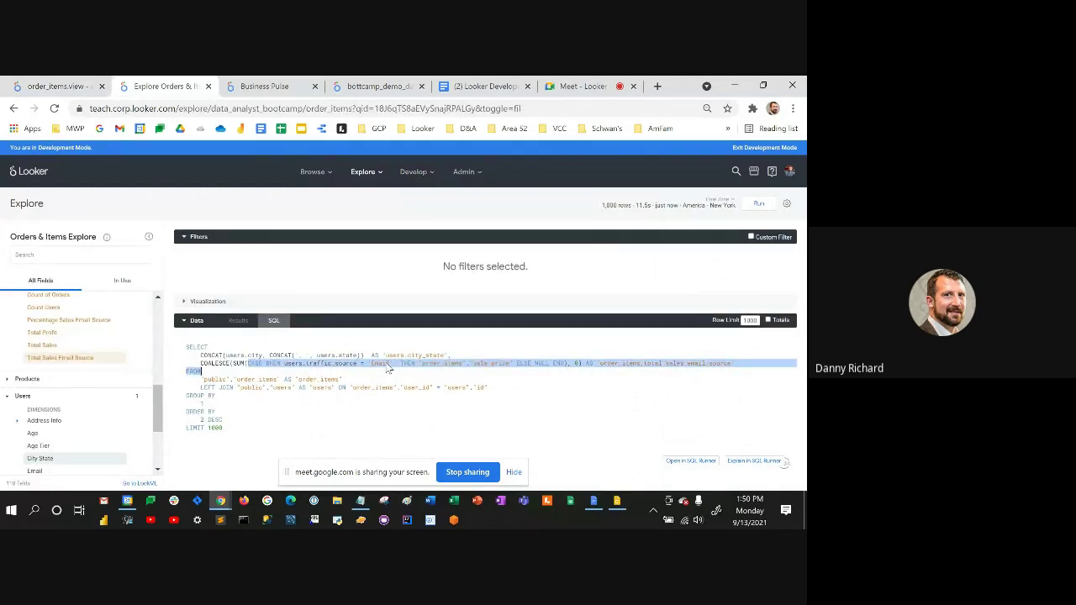
left_click(310, 373)
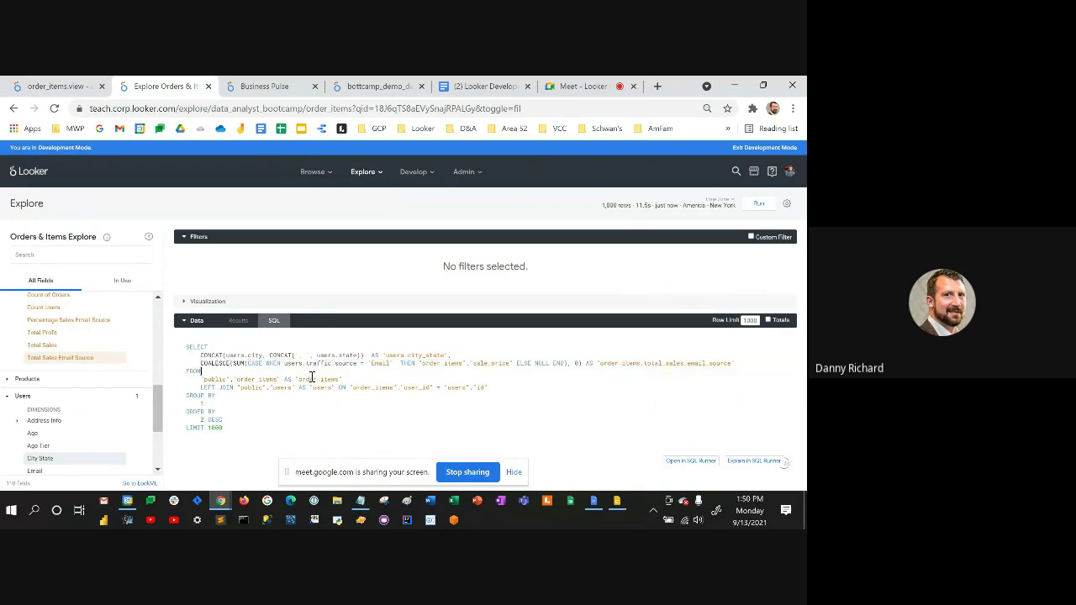
Switch to the Google Slides deck and present the slide "Using Measures to Define Other Measures" full screen.
left_click(617, 501)
key("Down")
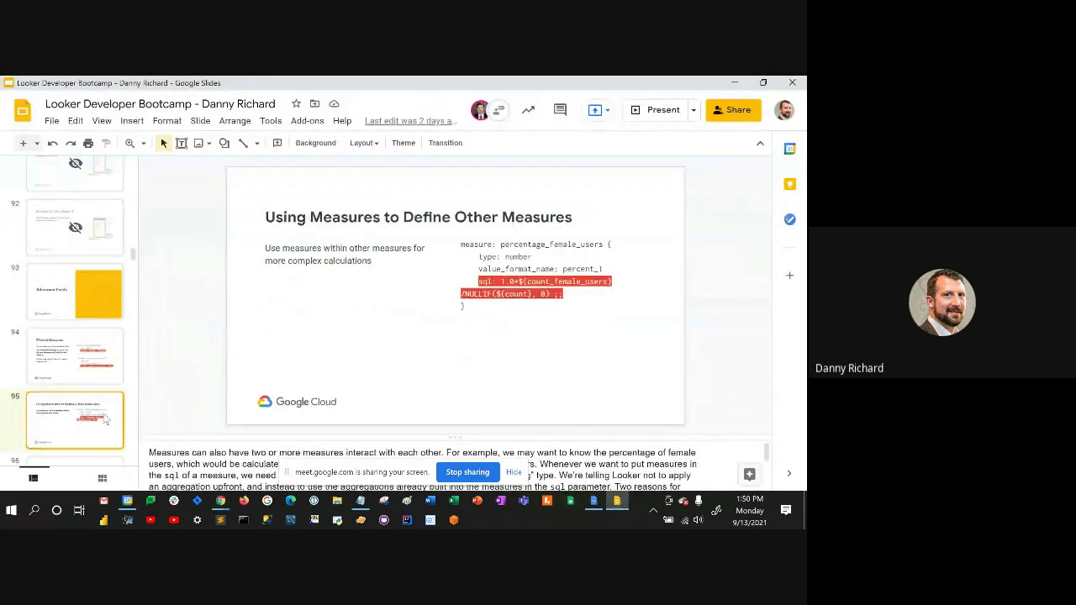
left_click(657, 115)
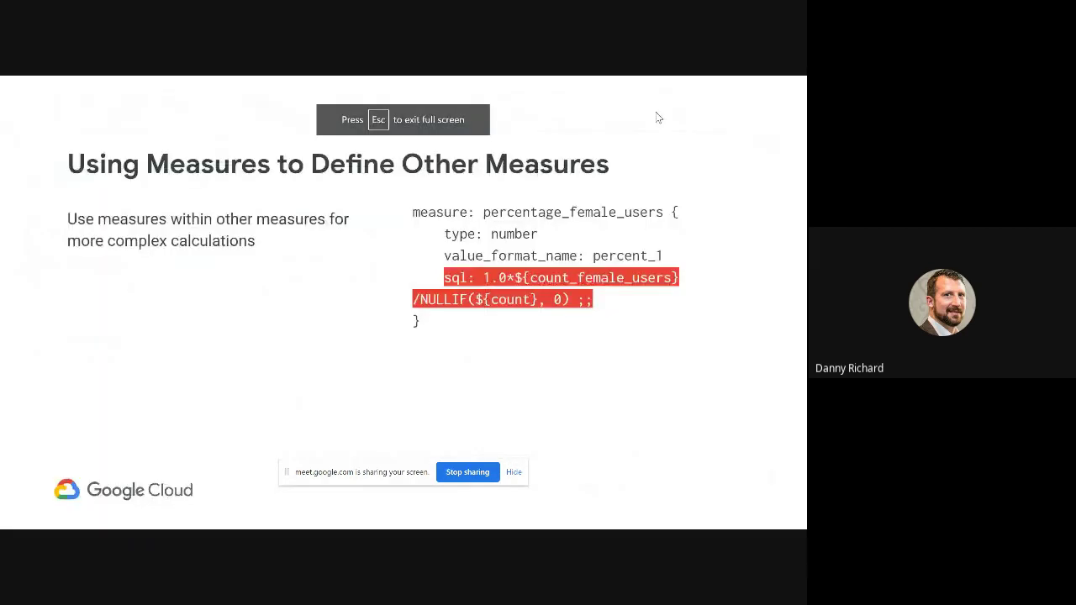